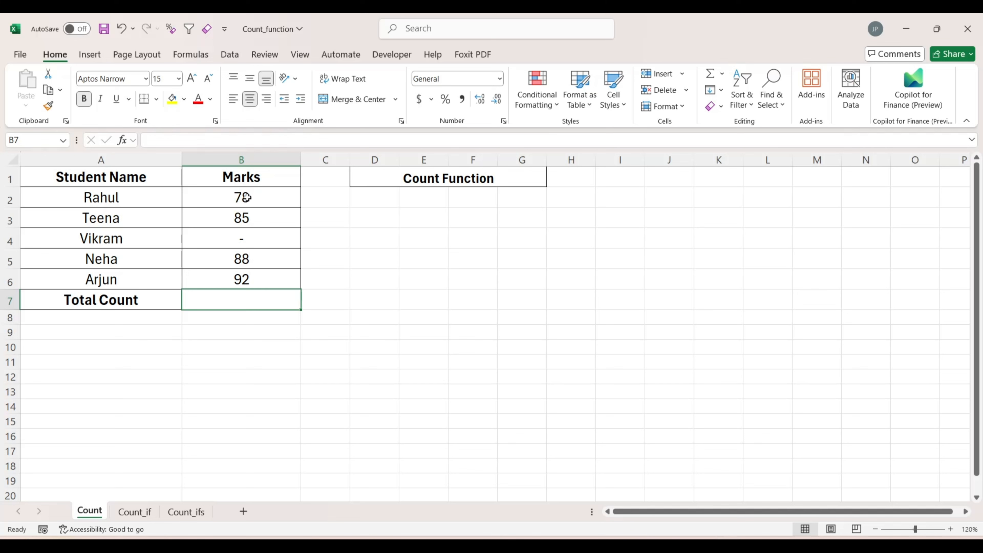
# Enter the formula =COUNT(B2:B6) in cell B7 to count the numeric marks.
pyautogui.moveTo(247, 197); pyautogui.dragTo(252, 282)
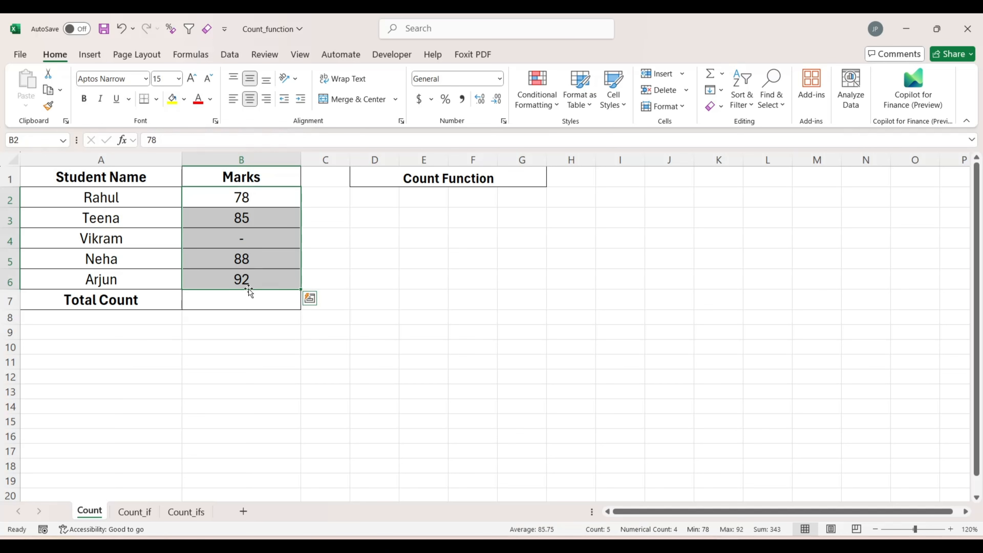
pyautogui.click(248, 303)
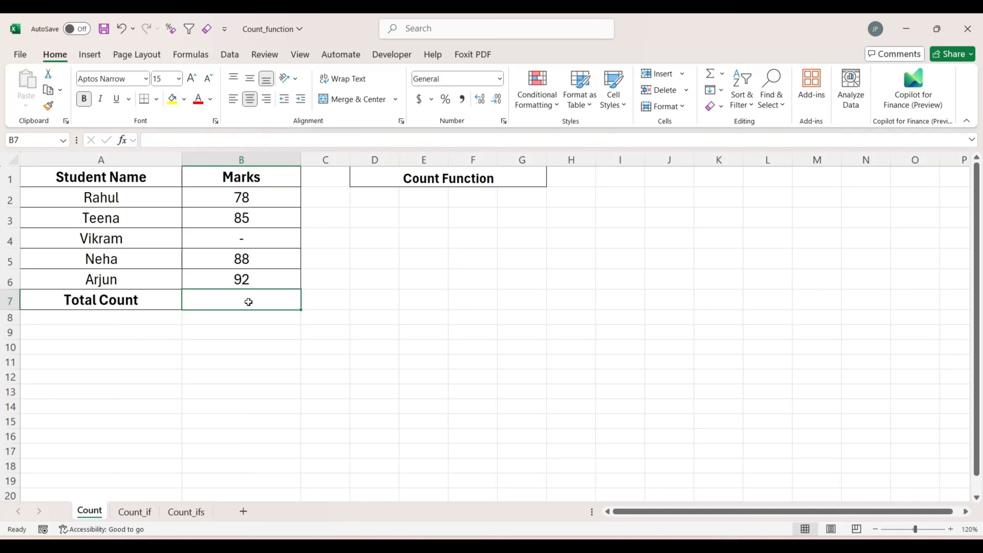
pyautogui.write('=')
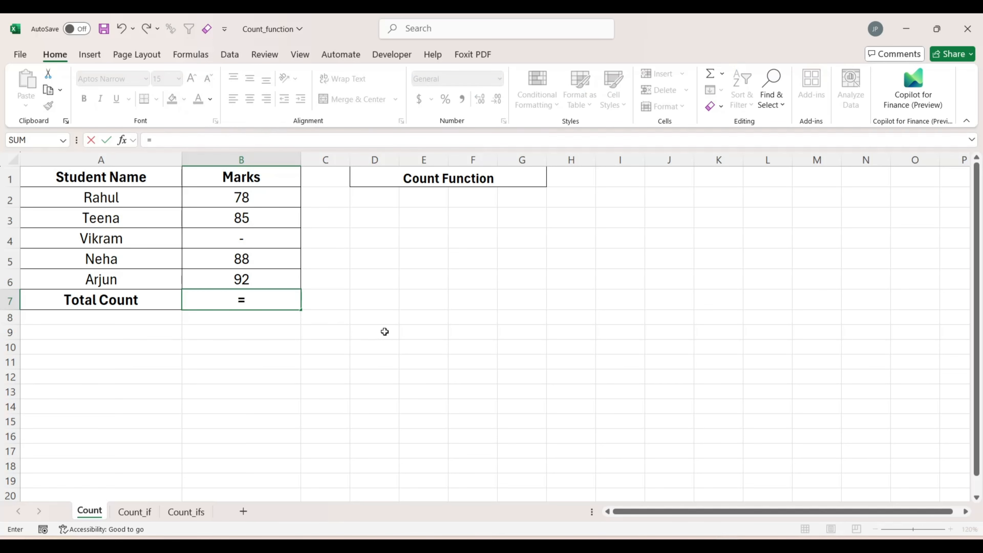
pyautogui.write('coun')
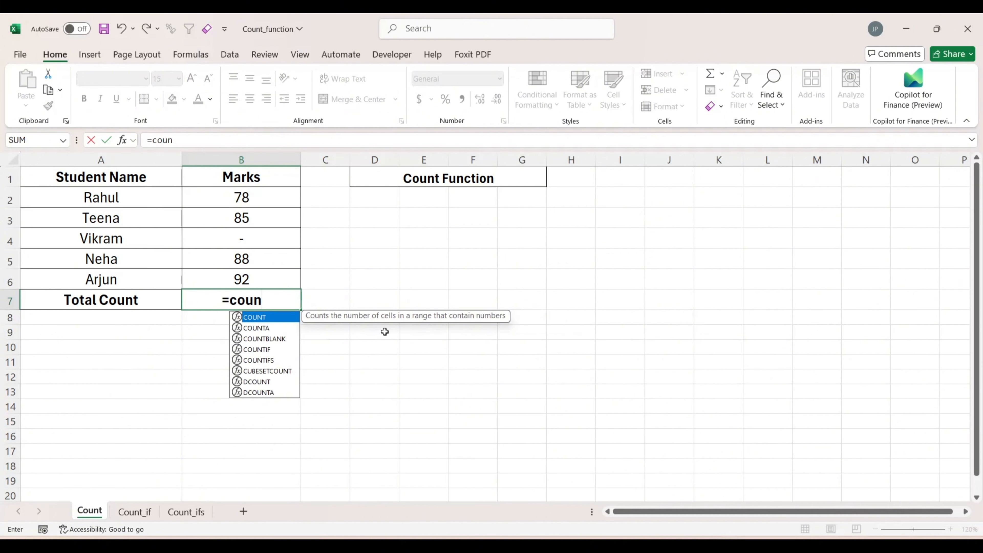
pyautogui.press('Tab')
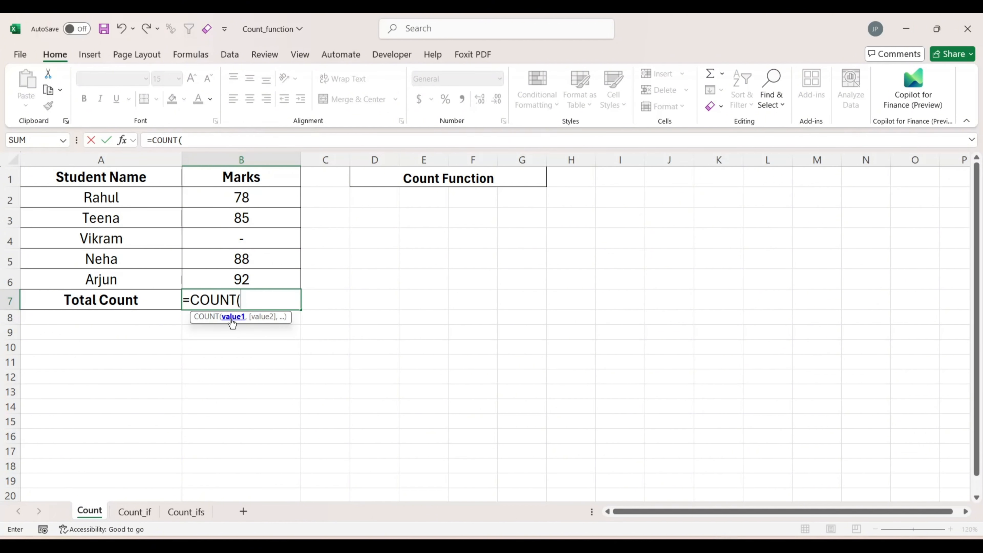
pyautogui.click(227, 198)
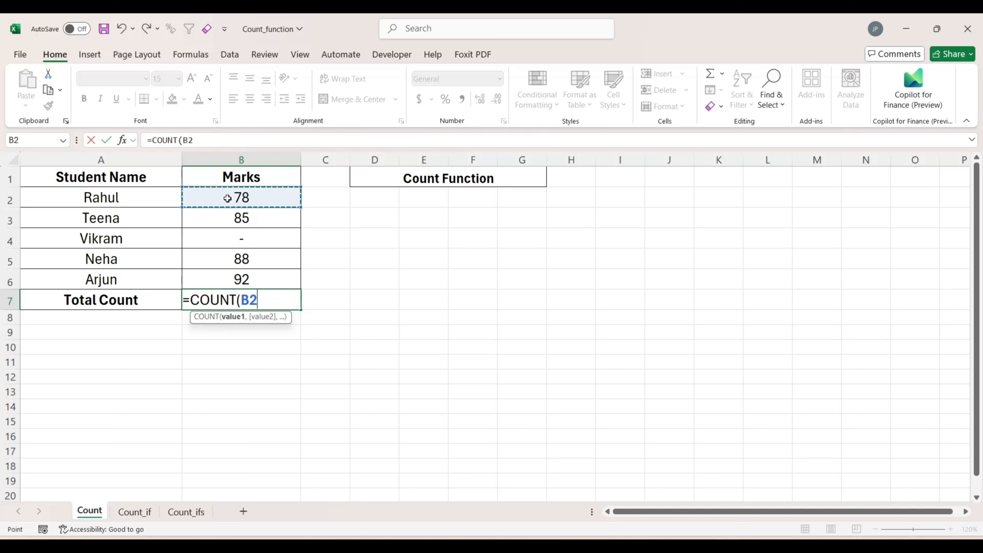
pyautogui.hotkey('shift', 'Down')
pyautogui.hotkey('shift', 'Down')
pyautogui.hotkey('shift', 'Down')
pyautogui.hotkey('shift', 'Down')
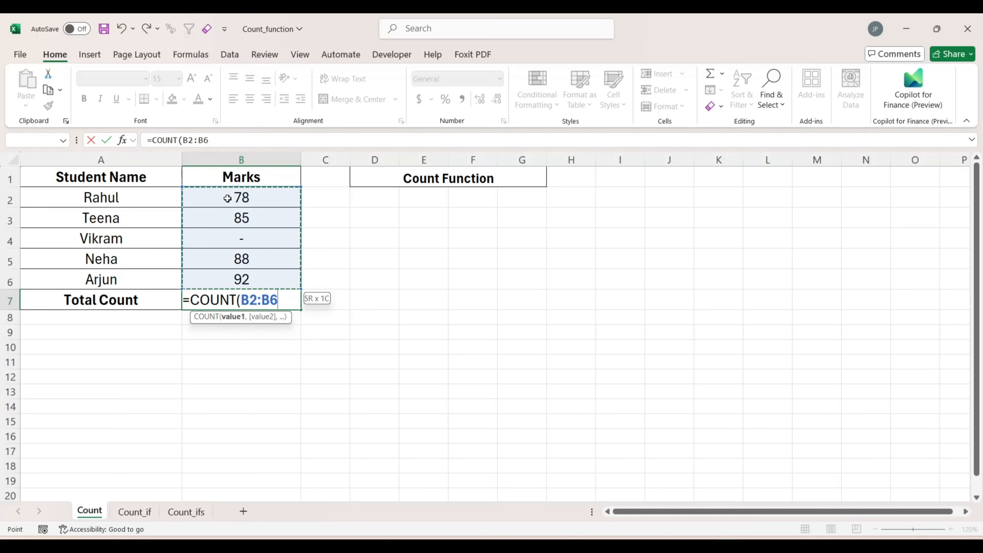
pyautogui.write(')')
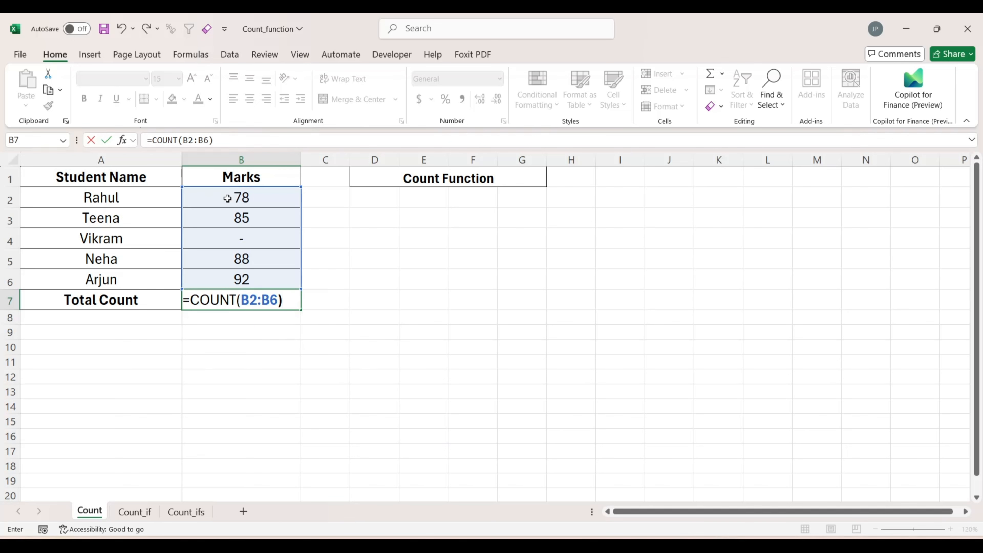
pyautogui.press('Return')
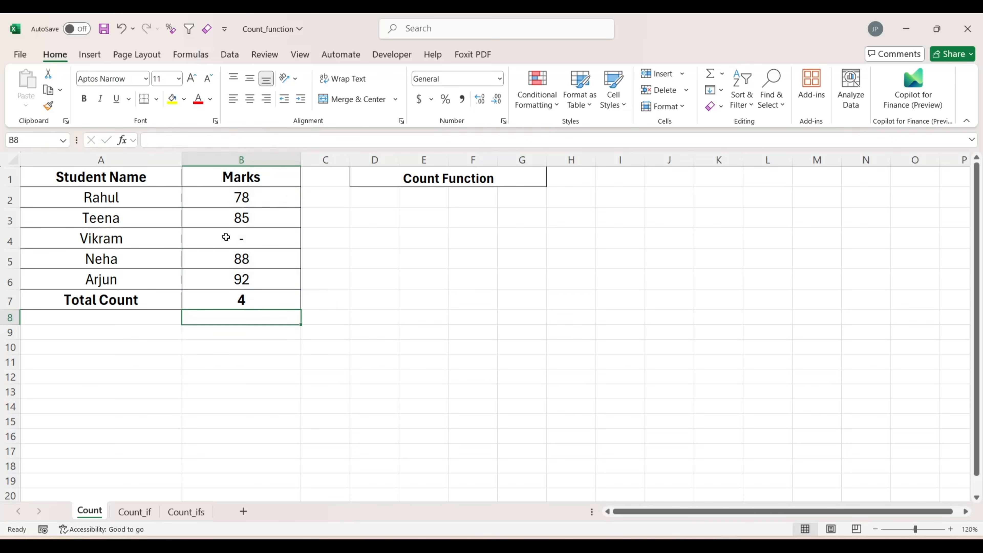
# Examine the Total Count result in B7 against the marks in B2:B6, including the dash entry in B4.
pyautogui.click(230, 294)
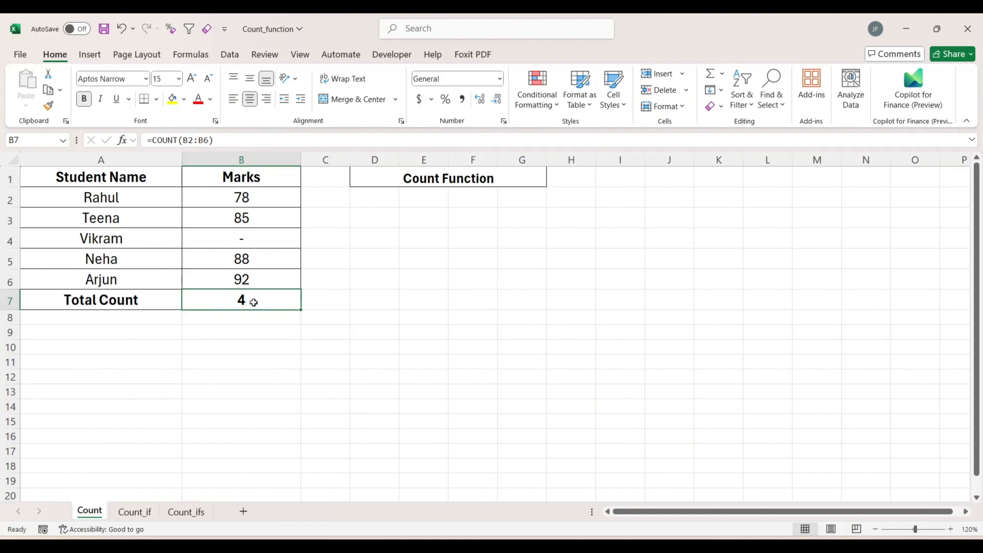
pyautogui.click(247, 197)
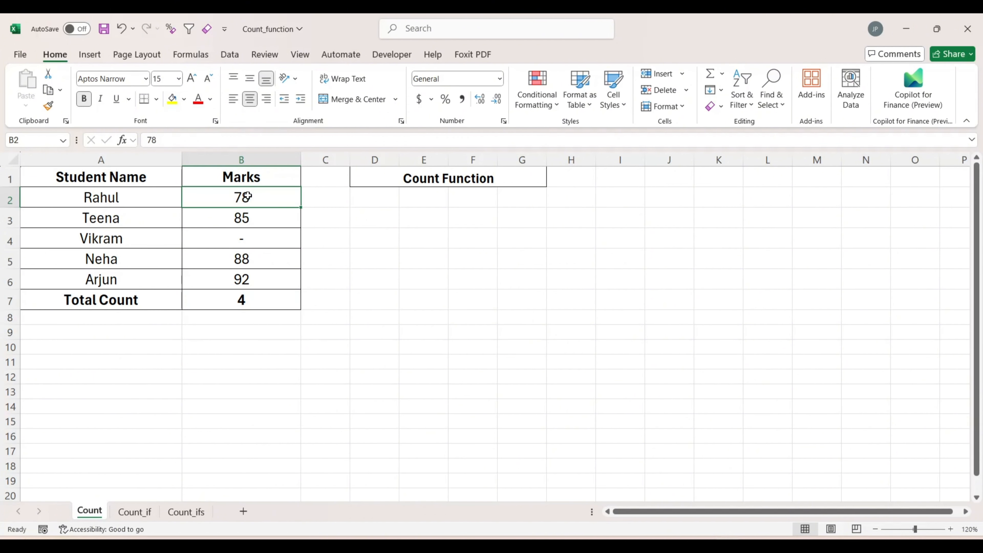
pyautogui.moveTo(247, 197); pyautogui.dragTo(248, 279)
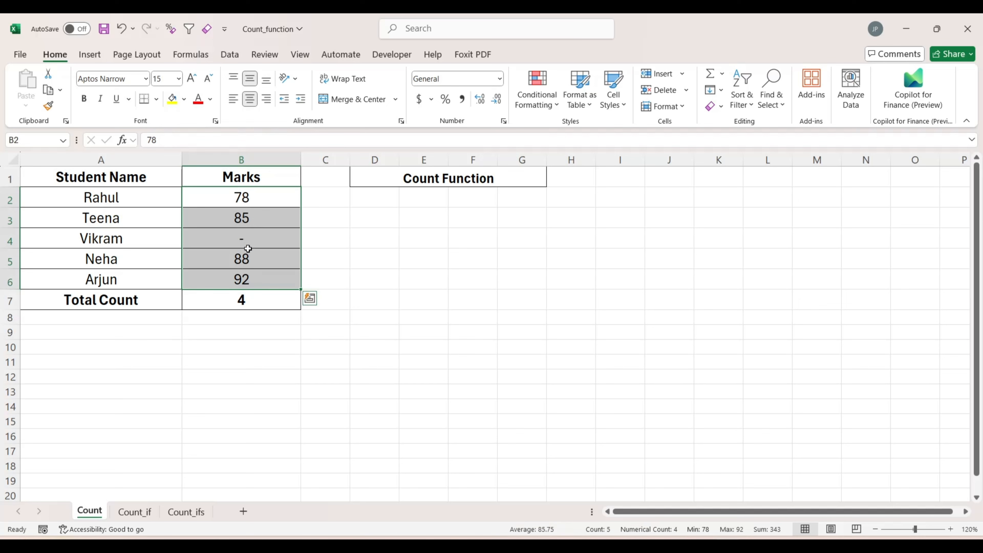
pyautogui.click(248, 236)
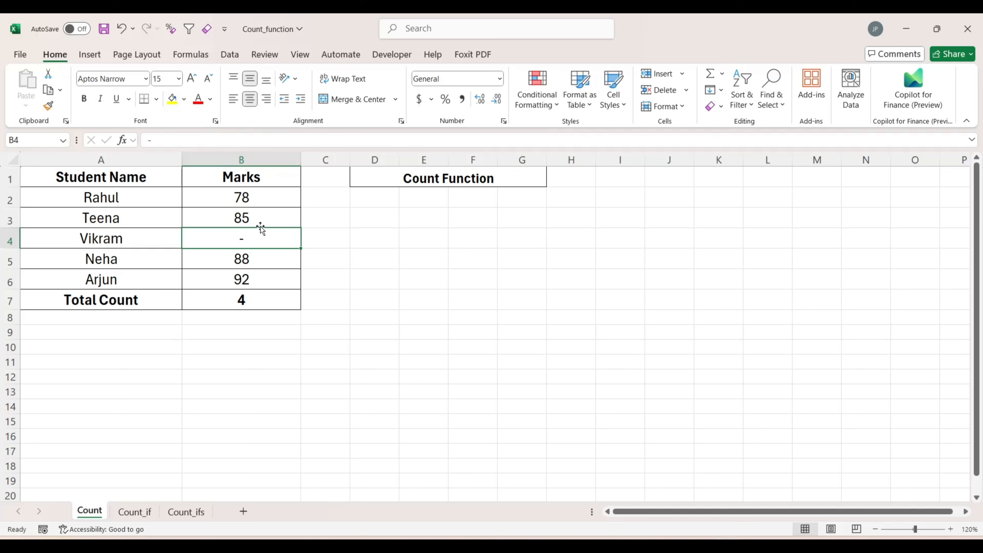
pyautogui.moveTo(260, 200); pyautogui.dragTo(257, 272)
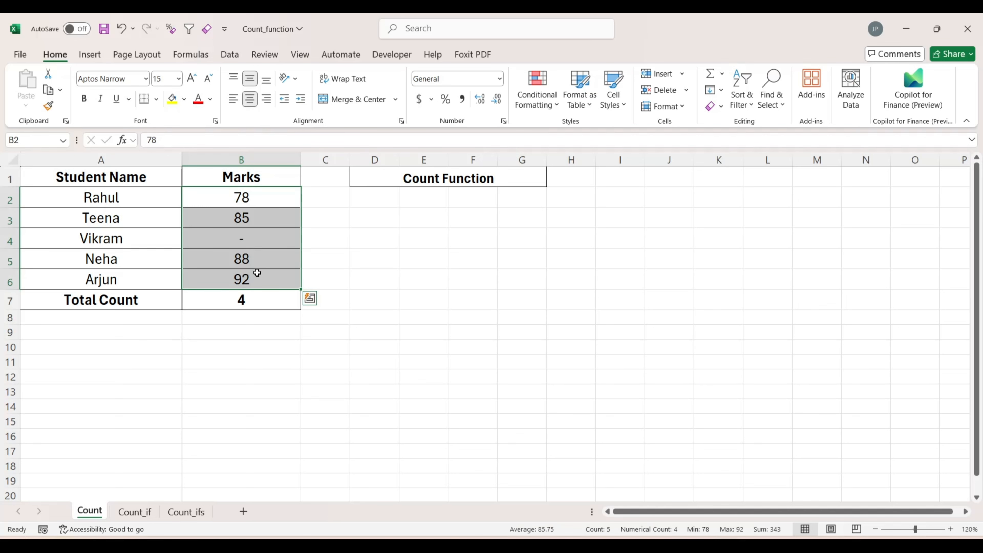
pyautogui.click(257, 196)
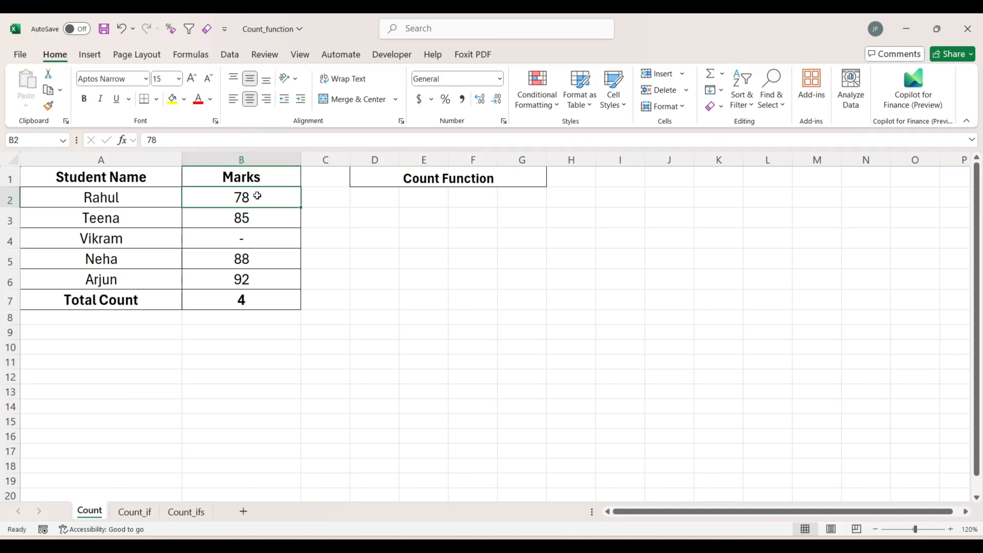
pyautogui.click(243, 302)
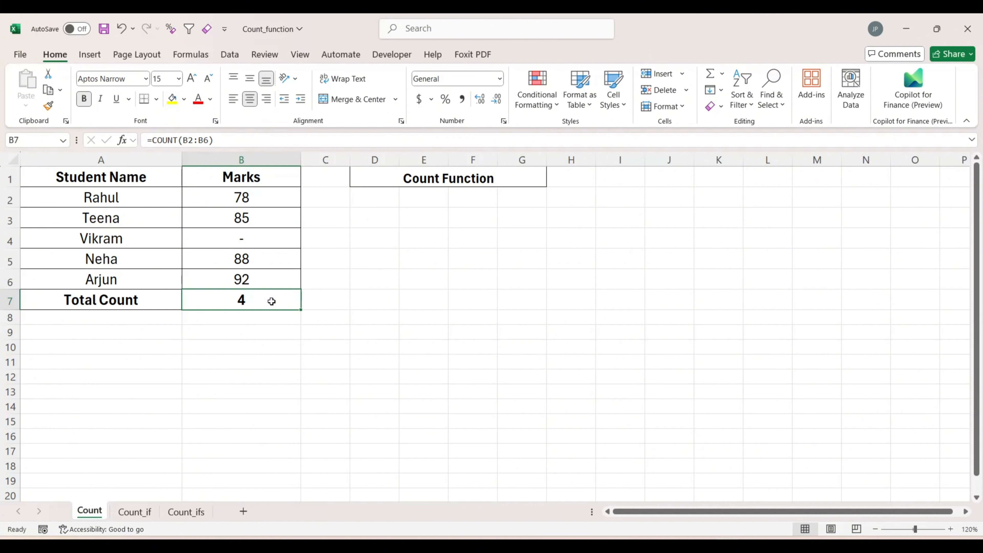
# Change the COUNT formula's range in B7 to A2:B6 so it also covers the student names.
pyautogui.doubleClick(272, 301)
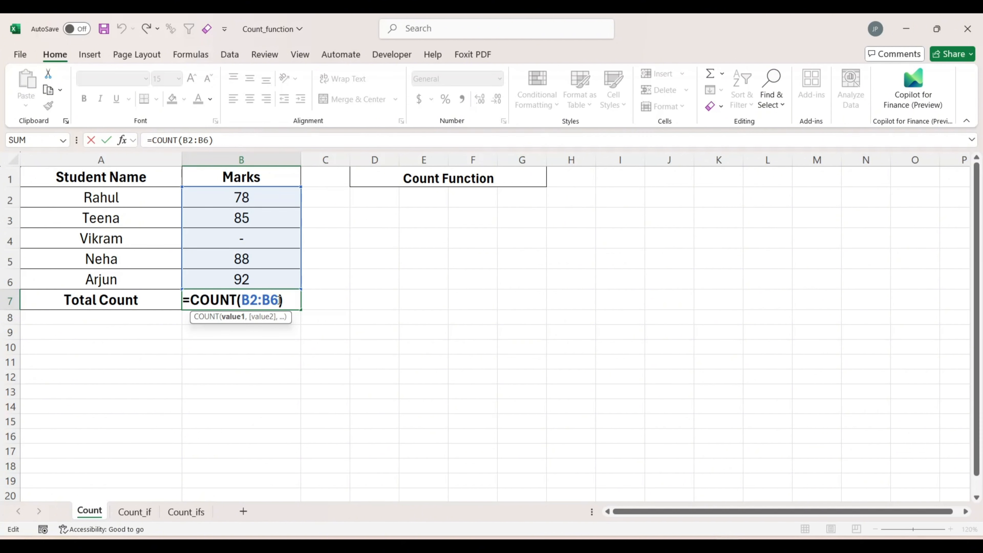
pyautogui.press('BackSpace')
pyautogui.press('BackSpace')
pyautogui.press('BackSpace')
pyautogui.press('BackSpace')
pyautogui.press('BackSpace')
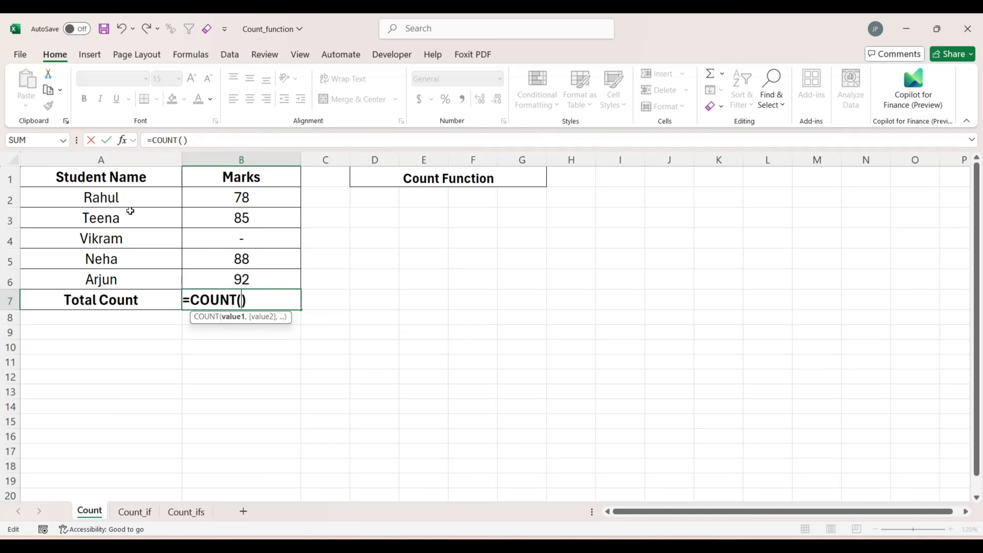
pyautogui.moveTo(129, 195); pyautogui.dragTo(213, 275)
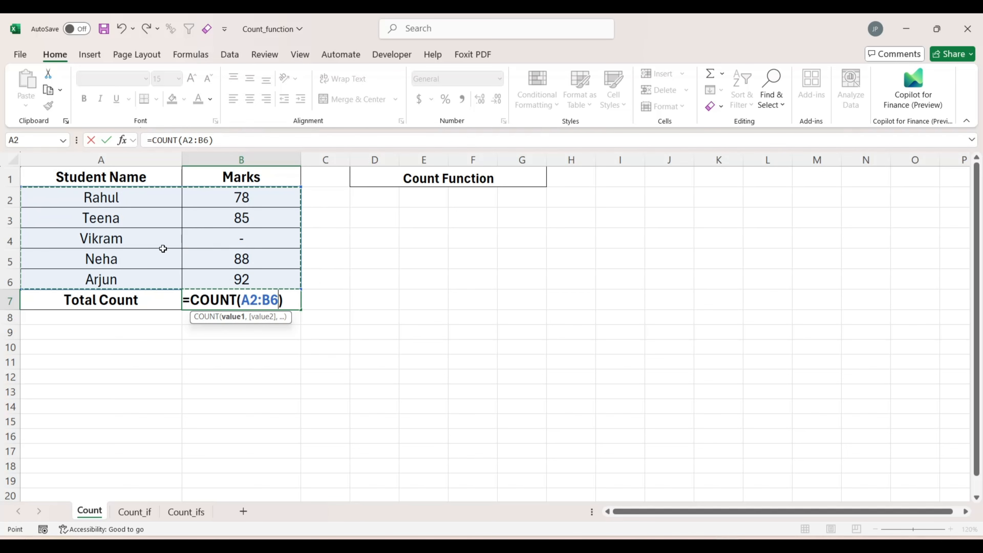
pyautogui.press('Return')
pyautogui.click(266, 301)
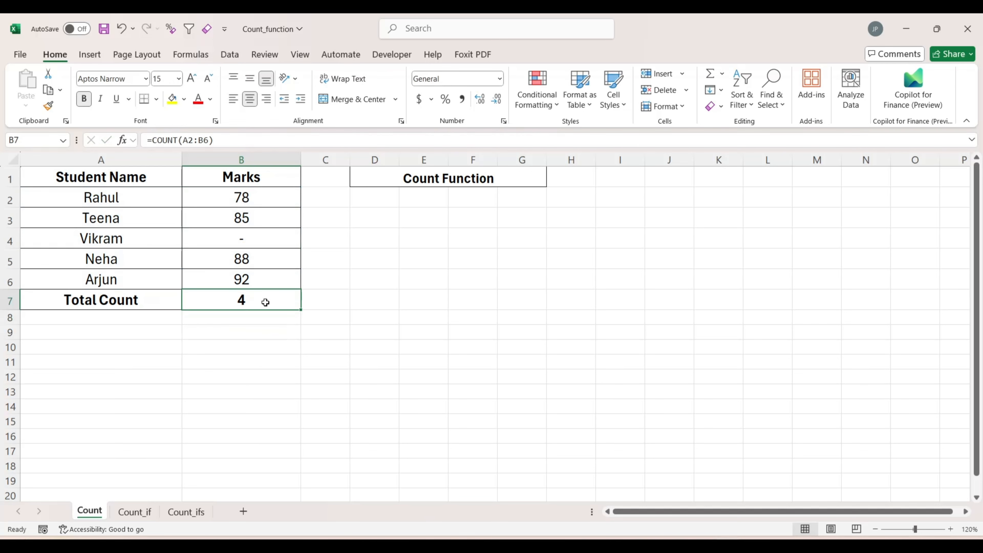
# Compare the cells in A2:B6, especially the numeric marks, with the Total Count result in B7.
pyautogui.click(145, 205)
pyautogui.moveTo(145, 206); pyautogui.dragTo(257, 279)
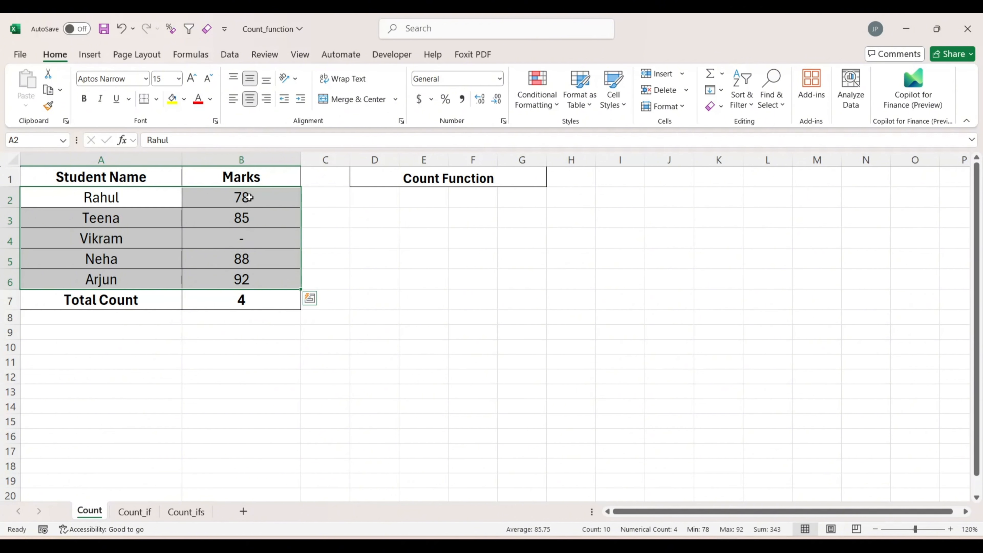
pyautogui.click(248, 207)
pyautogui.click(243, 218)
pyautogui.click(241, 254)
pyautogui.click(241, 272)
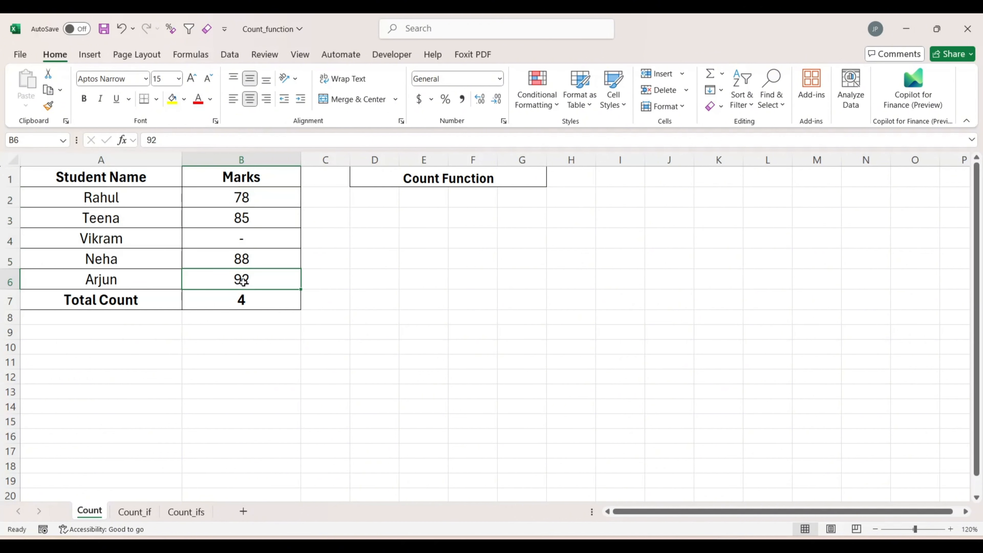
pyautogui.click(256, 304)
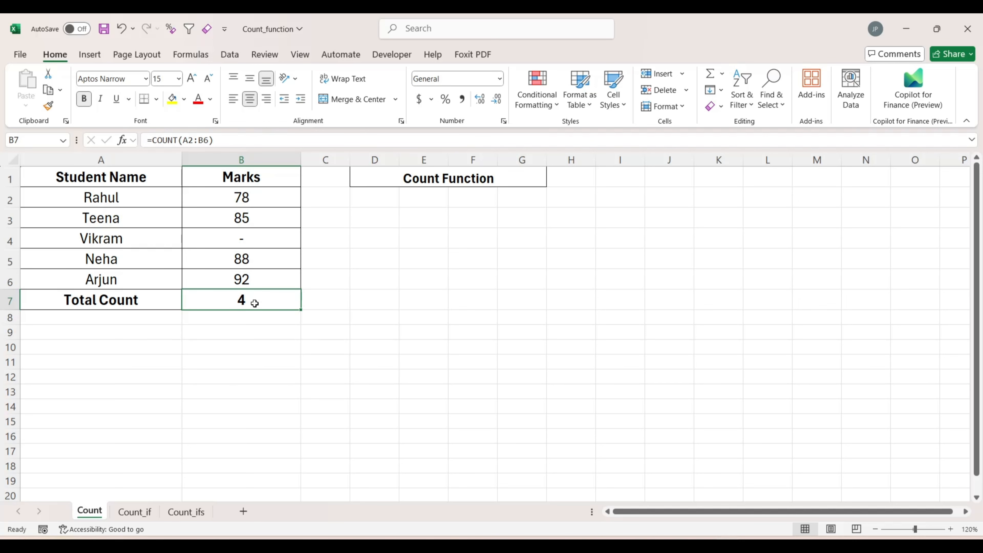
# Change the function in B7 to COUNTA over A2:B6 and check the result against that range.
pyautogui.doubleClick(255, 302)
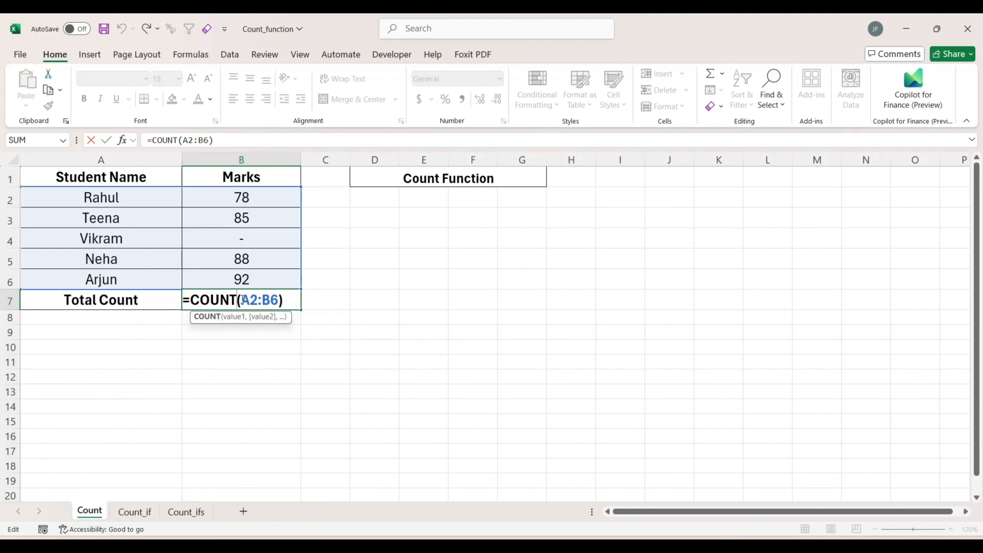
pyautogui.write('A')
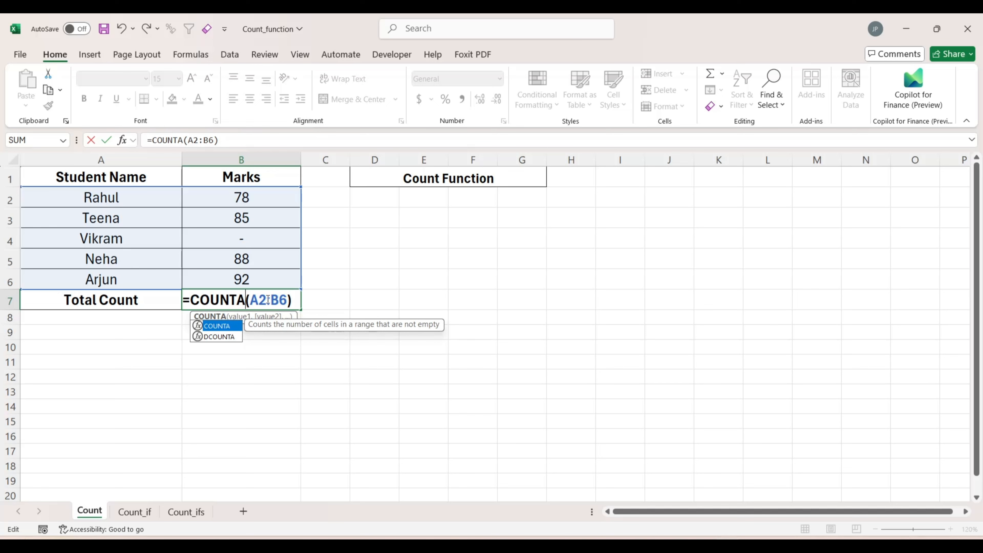
pyautogui.press('Return')
pyautogui.click(267, 299)
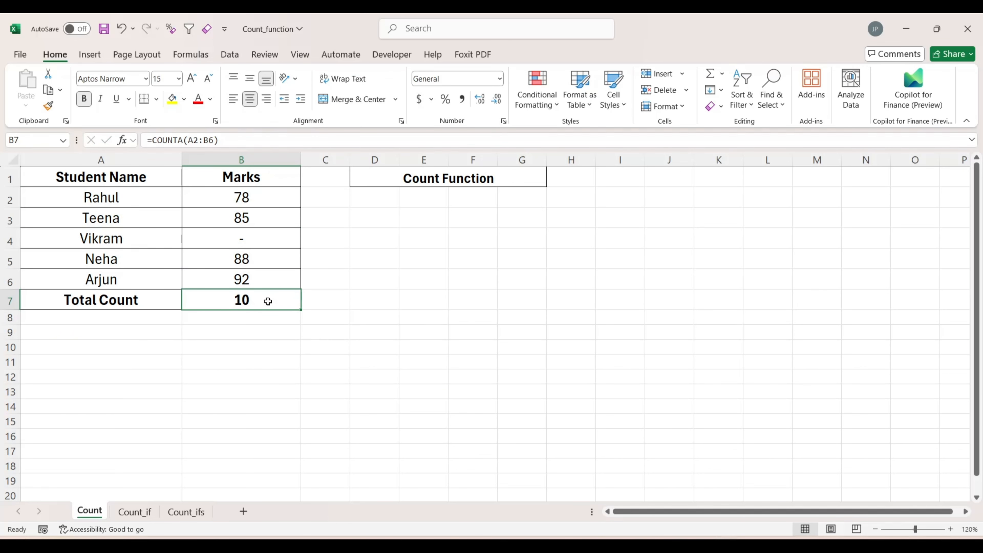
pyautogui.moveTo(125, 194); pyautogui.dragTo(225, 279)
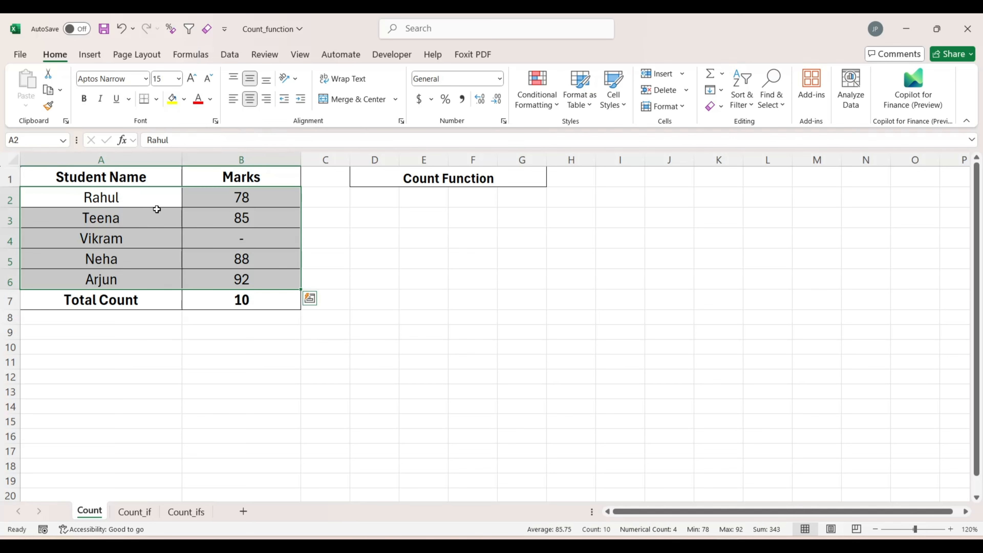
pyautogui.click(226, 301)
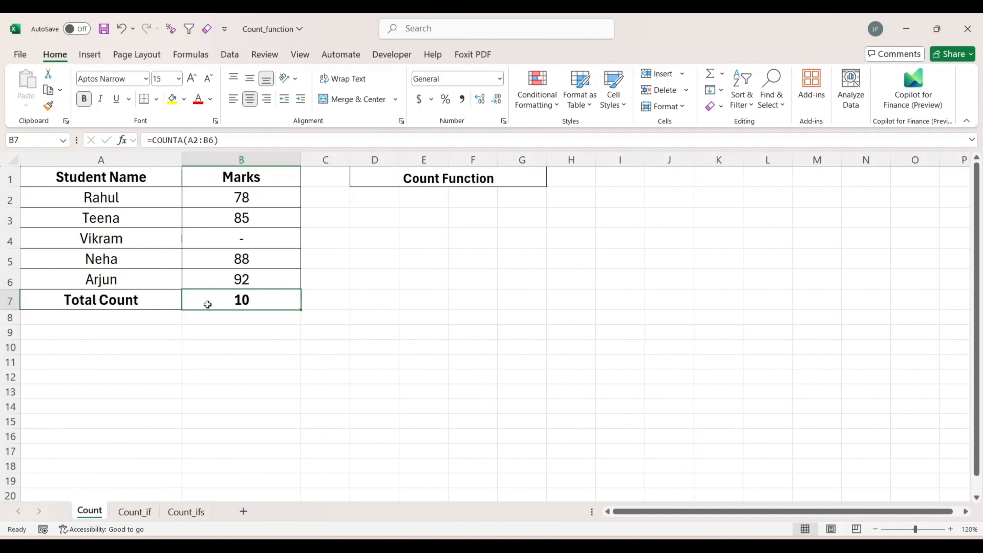
# On the Count_if sheet, start a COUNTIF formula in the Total Count cell B7.
pyautogui.click(139, 515)
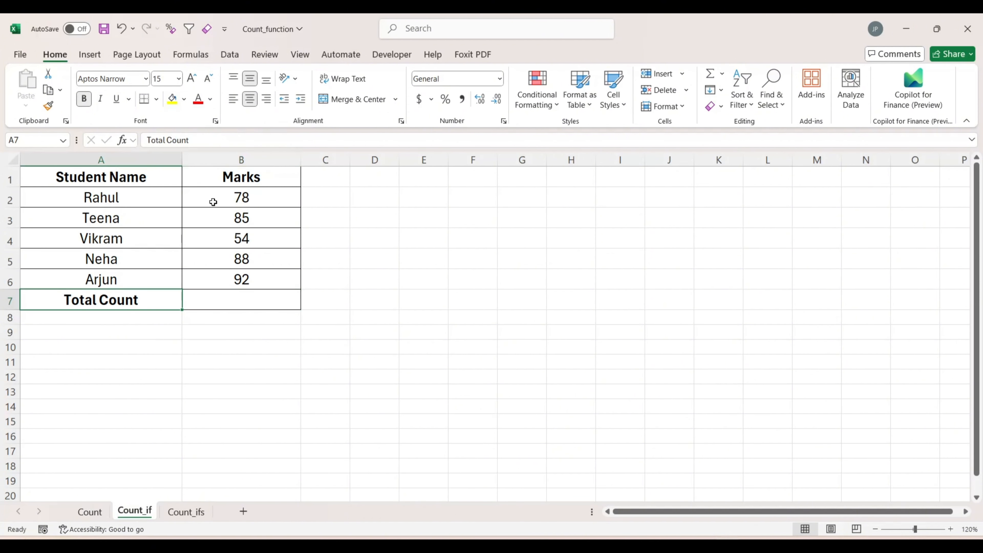
pyautogui.click(224, 297)
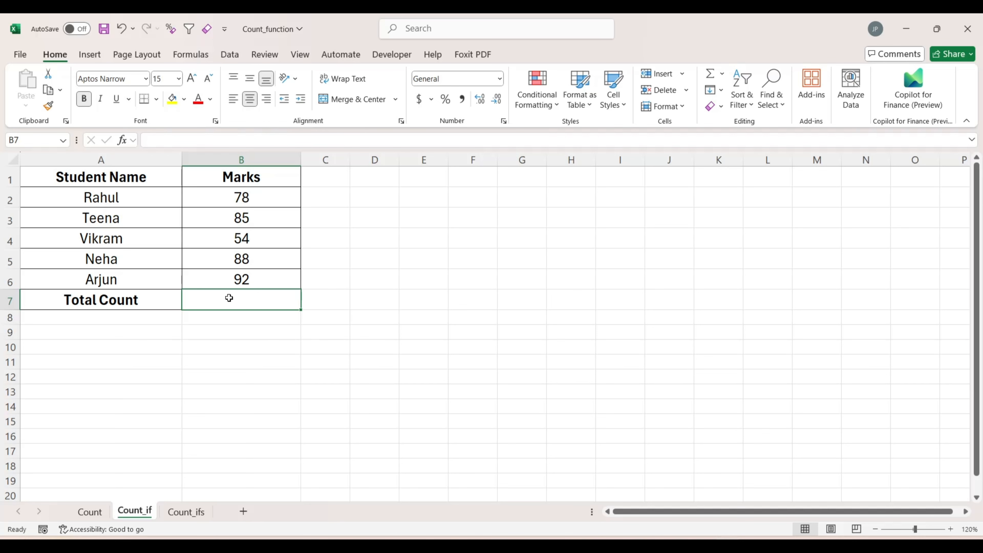
pyautogui.write('=c')
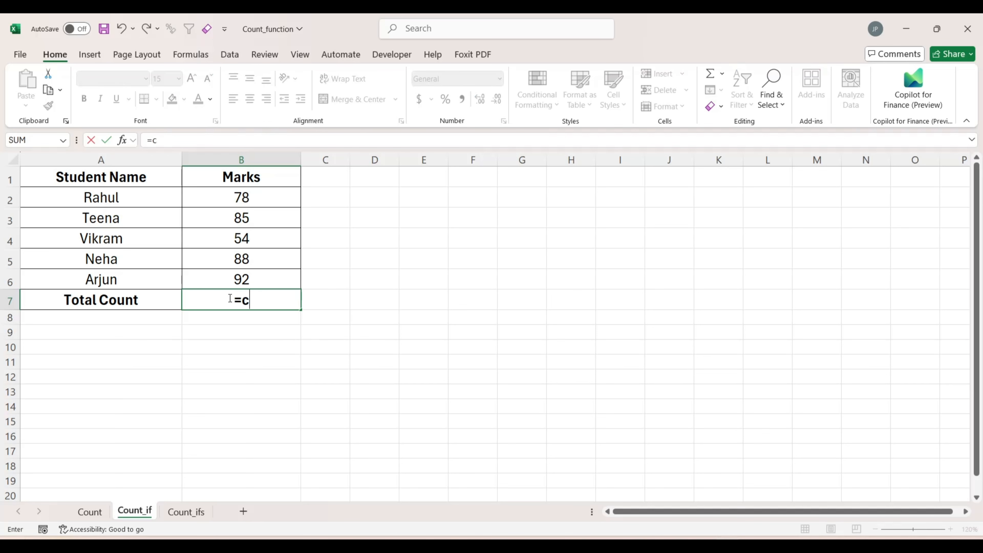
pyautogui.write('oun')
pyautogui.press('Tab')
pyautogui.press('BackSpace')
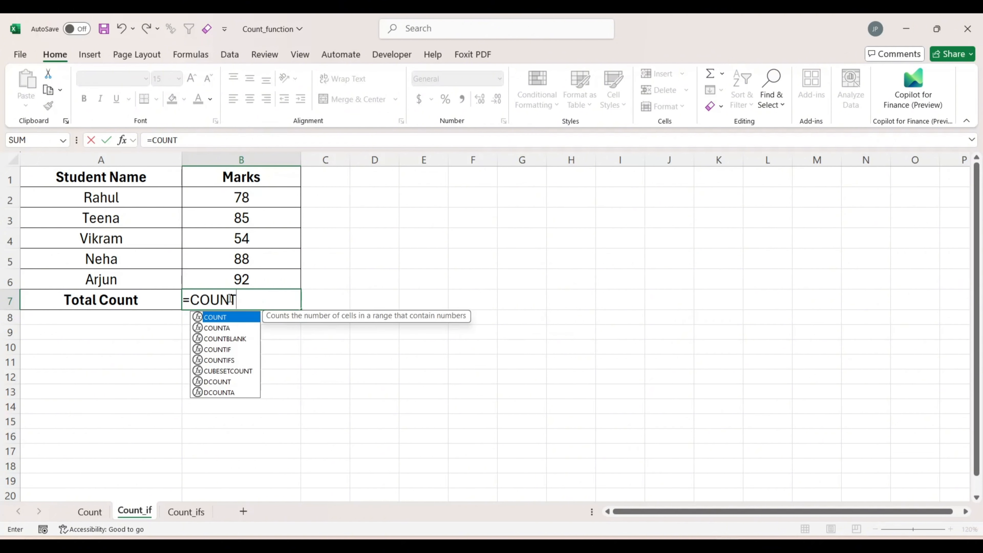
pyautogui.write('if')
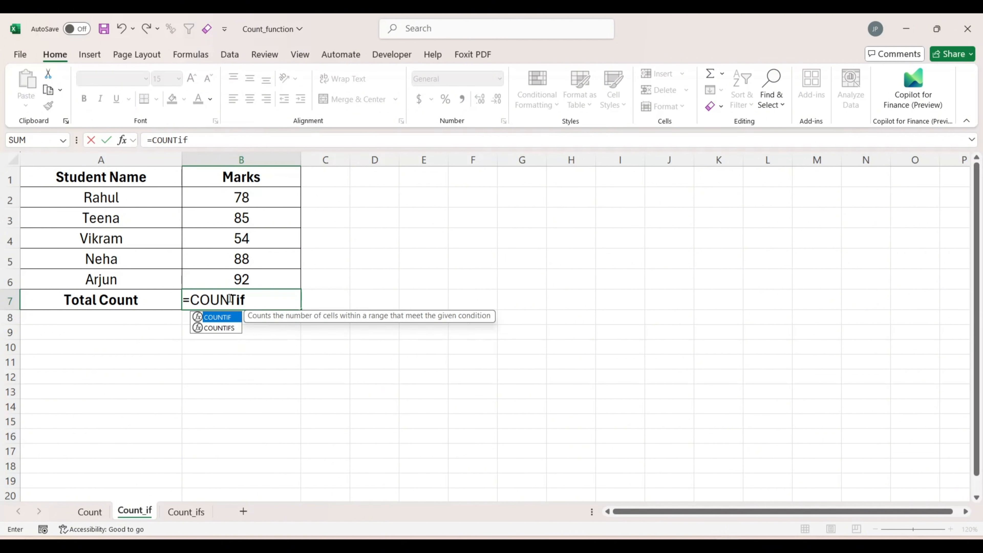
pyautogui.press('Tab')
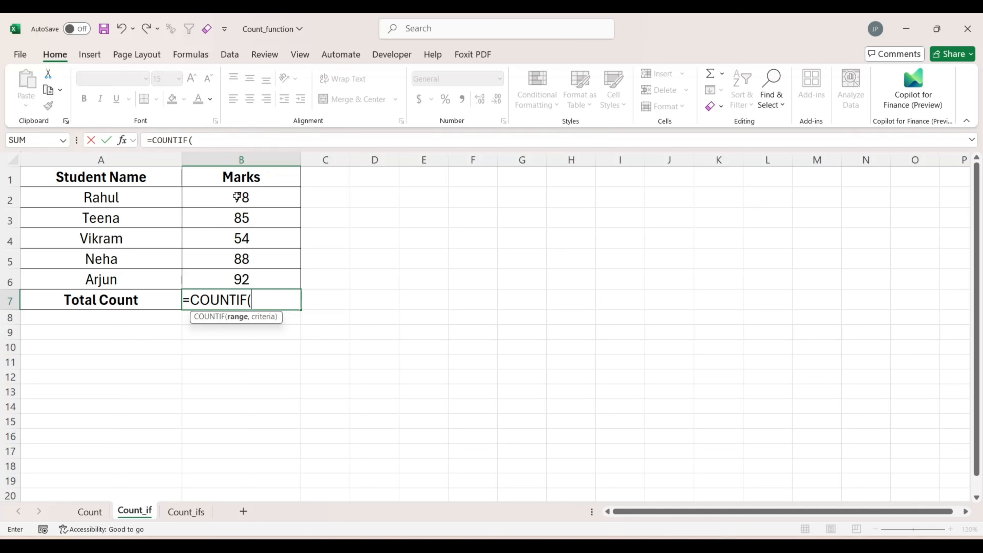
# Complete the COUNTIF formula in B7 with the marks range B2:B6 and the criterion ">80".
pyautogui.moveTo(237, 197); pyautogui.dragTo(248, 300)
pyautogui.hotkey('shift', 'Up')
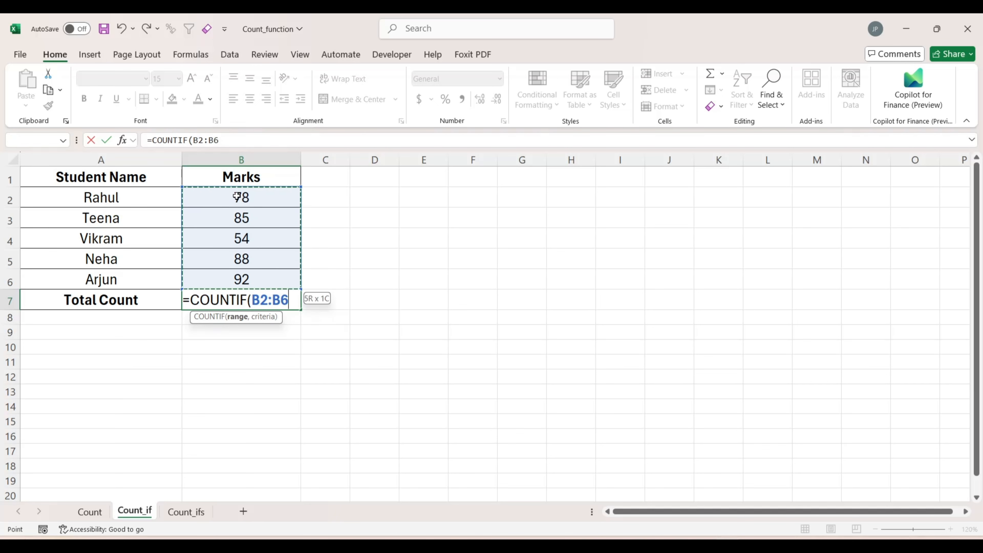
pyautogui.write(',')
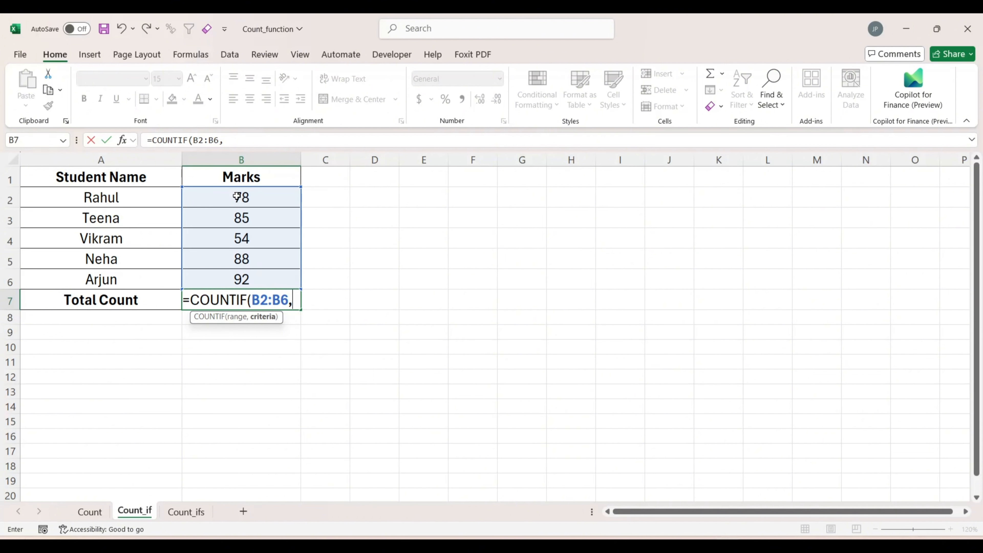
pyautogui.write('">')
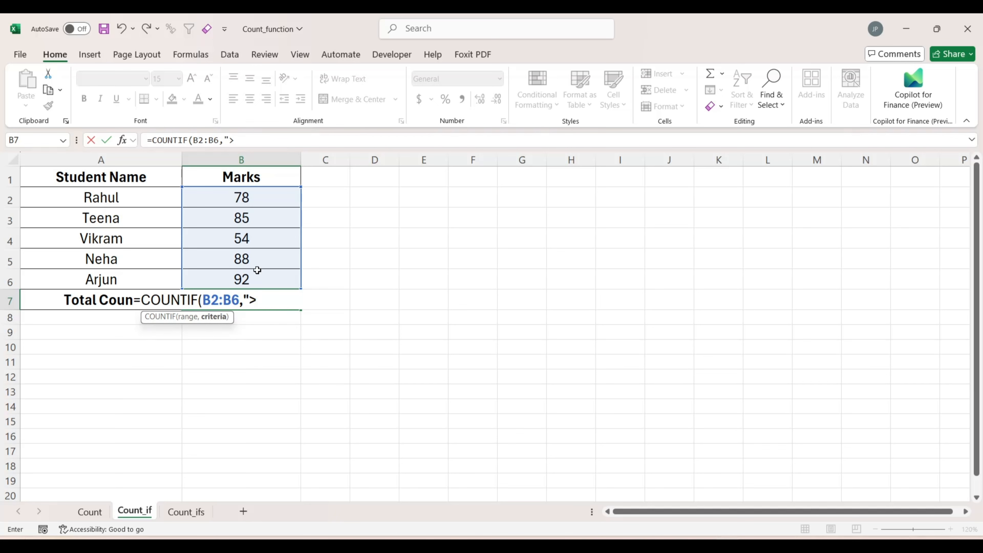
pyautogui.write('80"')
pyautogui.press('Return')
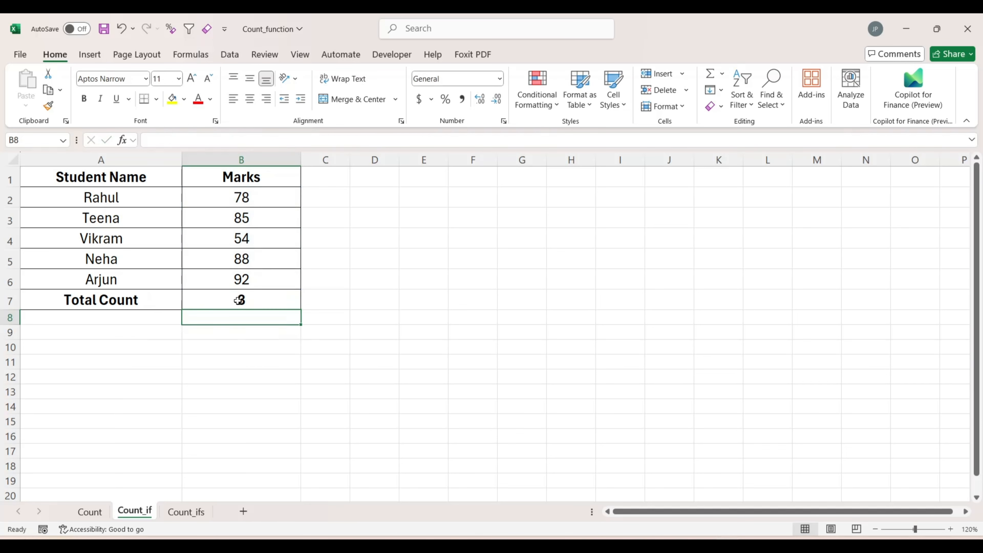
# Check the COUNTIF result and formula in B7 against the individual marks above 80.
pyautogui.click(237, 300)
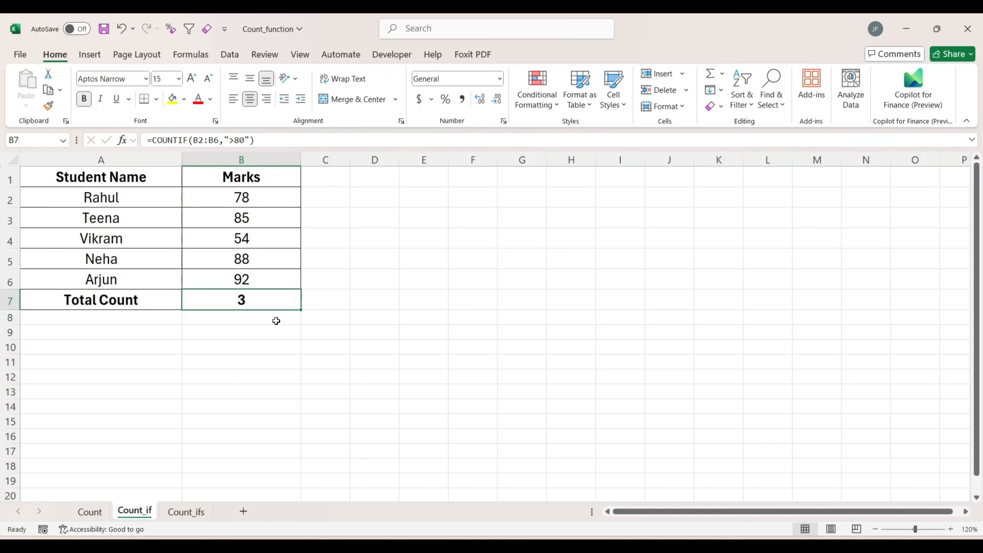
pyautogui.click(232, 259)
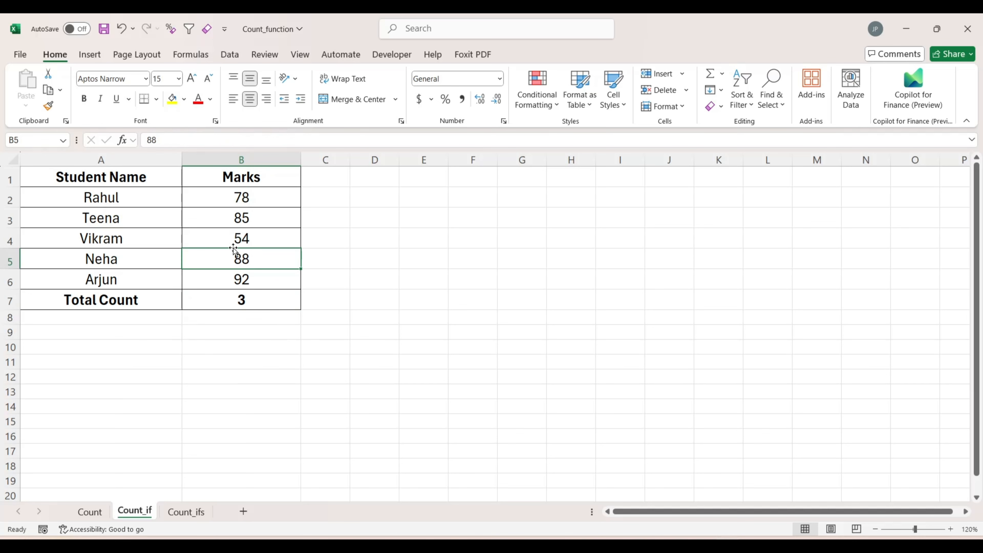
pyautogui.click(229, 215)
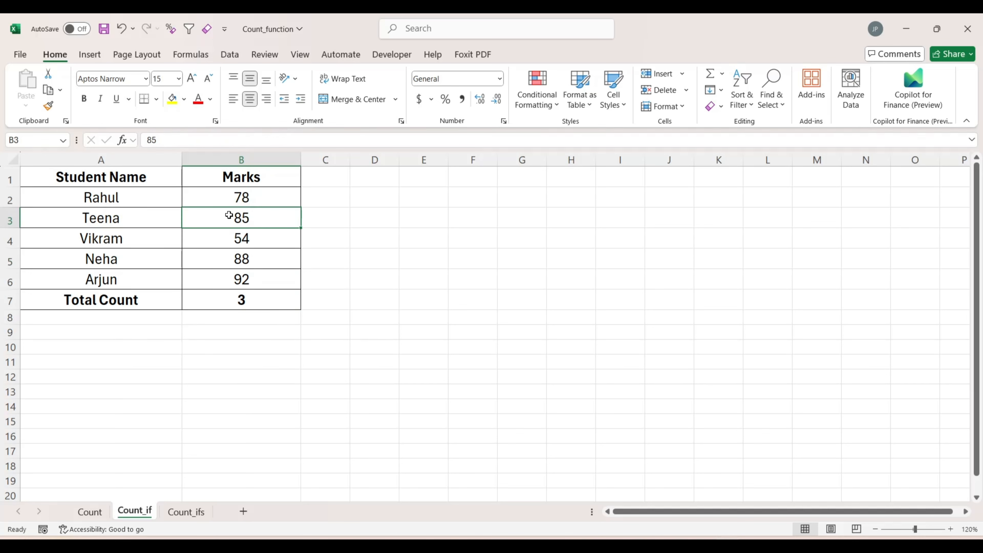
pyautogui.click(235, 276)
pyautogui.click(230, 301)
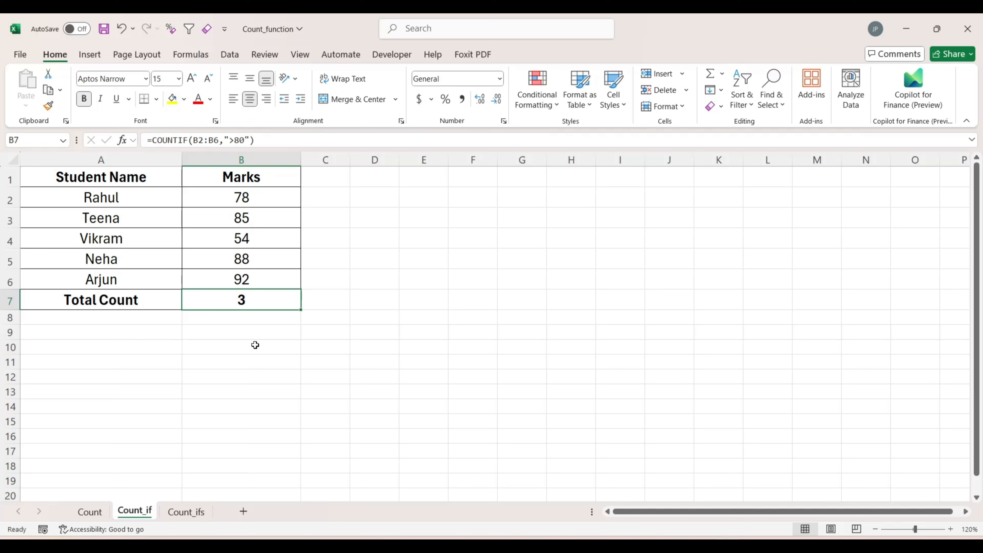
pyautogui.press('F2')
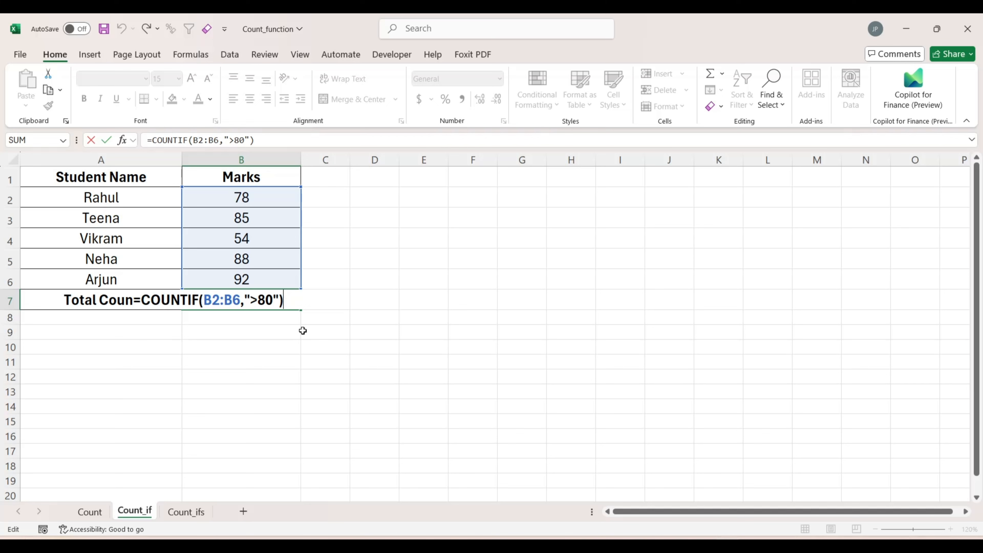
pyautogui.hotkey('ctrl', 'Return')
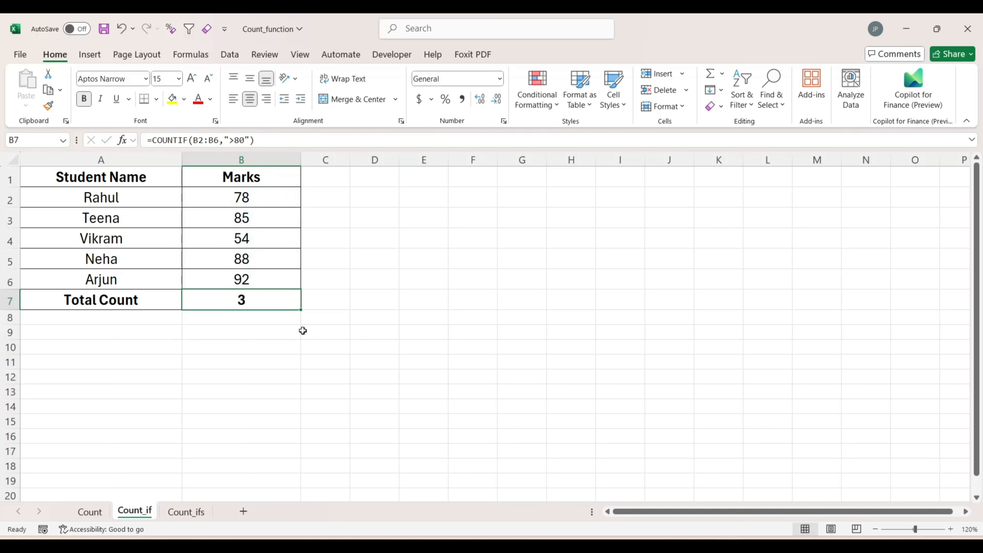
# Remove the range and criterion from the COUNTIF formula in B7, keeping the function open for new arguments.
pyautogui.doubleClick(257, 304)
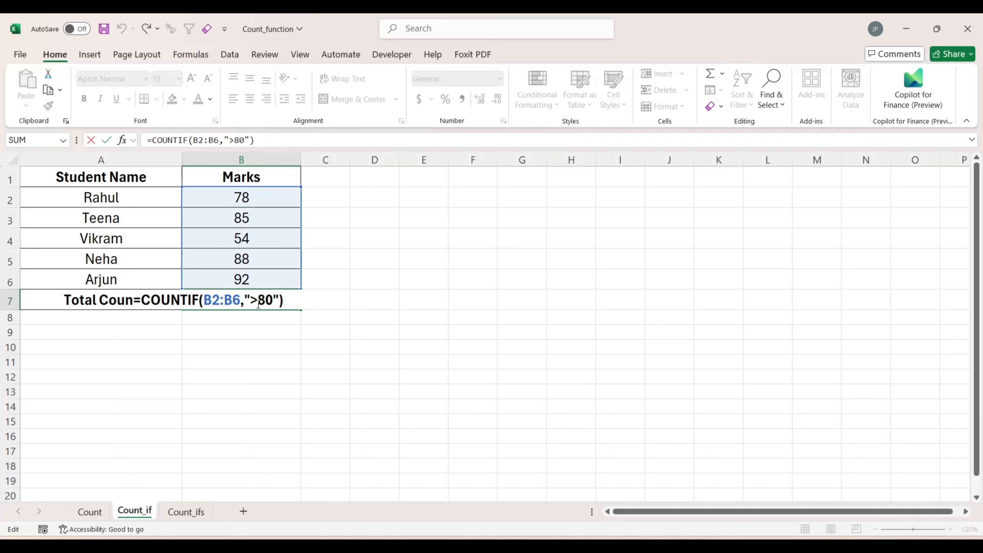
pyautogui.press('BackSpace')
pyautogui.press('BackSpace')
pyautogui.press('BackSpace')
pyautogui.press('BackSpace')
pyautogui.press('BackSpace')
pyautogui.press('BackSpace')
pyautogui.press('BackSpace')
pyautogui.press('BackSpace')
pyautogui.press('BackSpace')
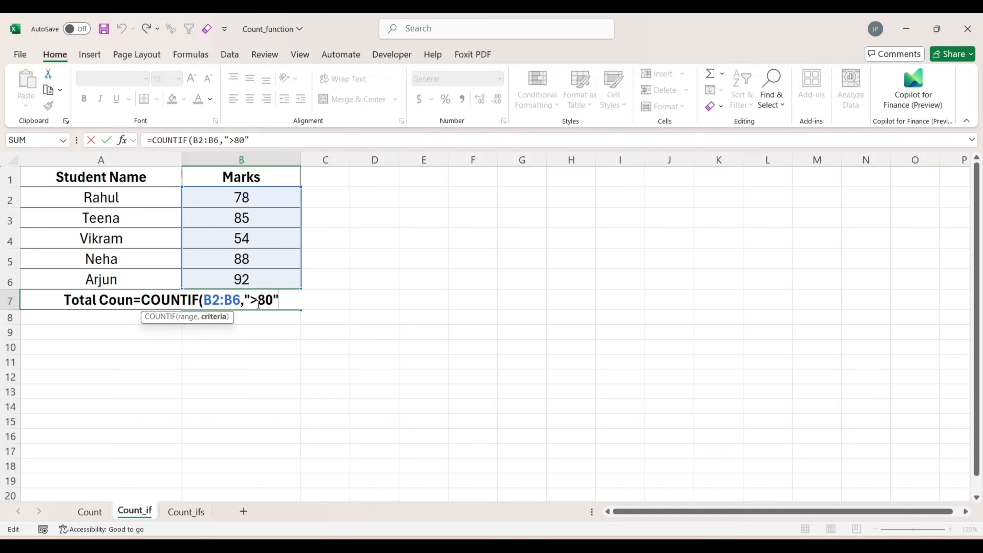
pyautogui.press('BackSpace')
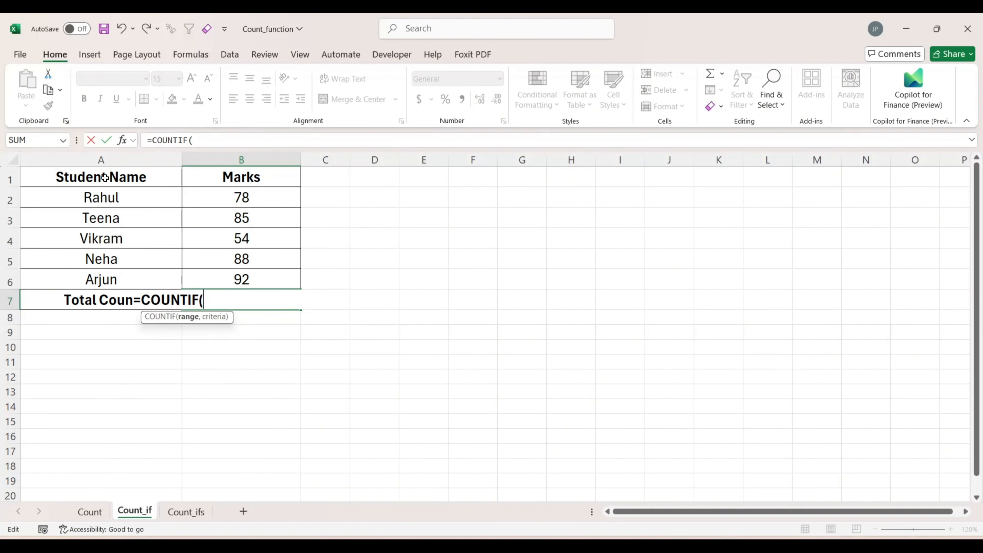
# Complete the COUNTIF formula in B7 with the range A2:A6 and the student name from A3 as the quoted criterion.
pyautogui.click(134, 197)
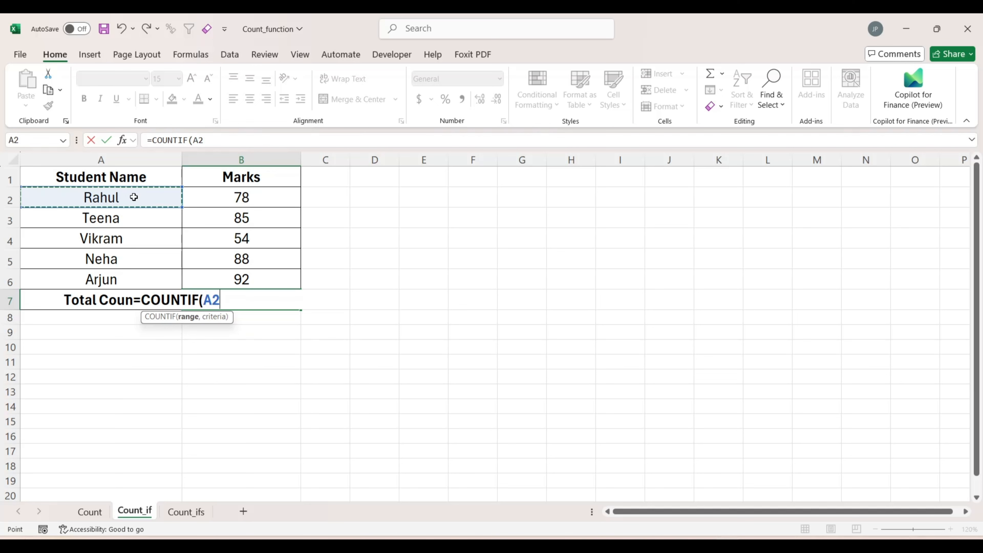
pyautogui.hotkey('shift', 'Down')
pyautogui.hotkey('shift', 'Down')
pyautogui.hotkey('shift', 'Down')
pyautogui.hotkey('shift', 'Down')
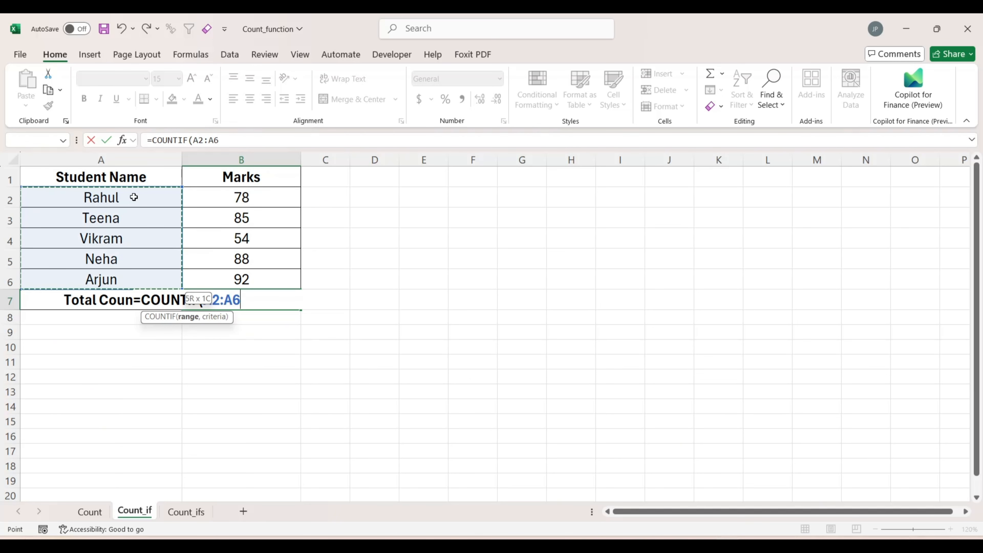
pyautogui.write(',"')
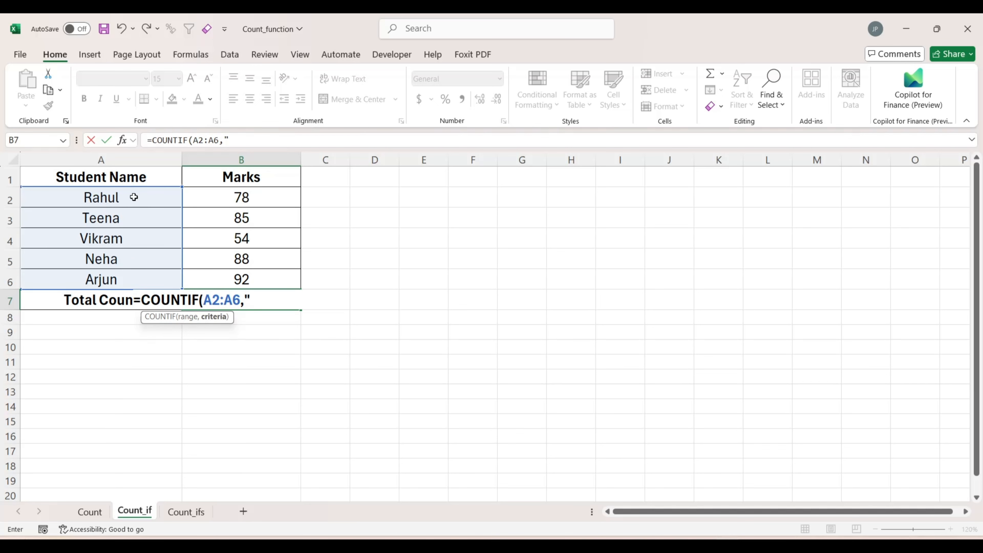
pyautogui.write('Teena")')
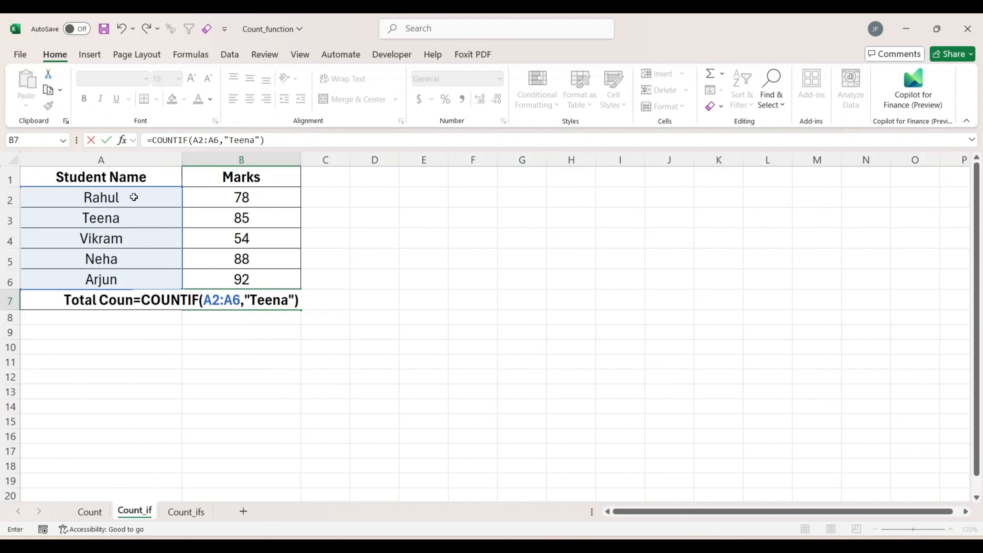
pyautogui.press('Return')
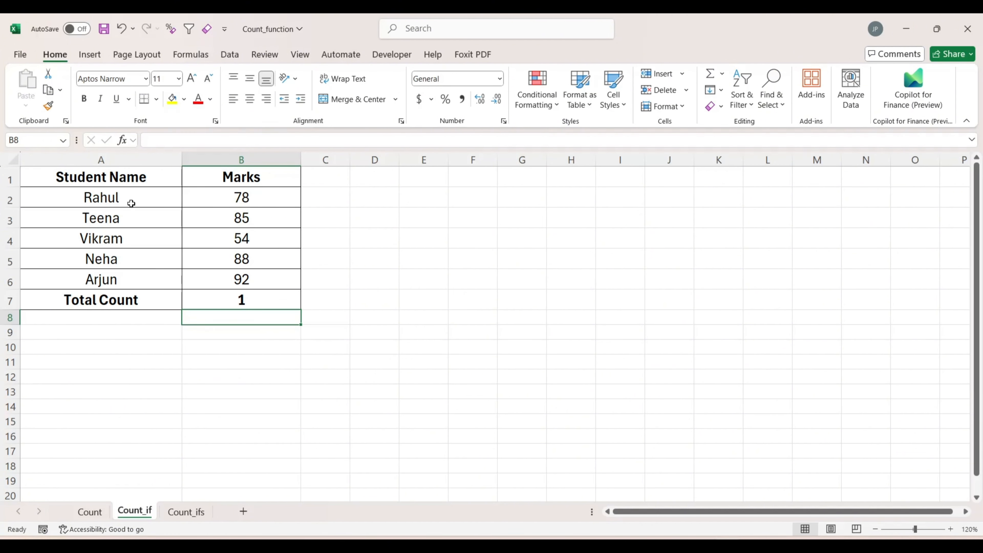
# Examine the student names in A2:A6 for entries matching the COUNTIF criterion.
pyautogui.click(131, 203)
pyautogui.hotkey('shift', 'Down')
pyautogui.hotkey('shift', 'Down')
pyautogui.hotkey('shift', 'Down')
pyautogui.hotkey('shift', 'Down')
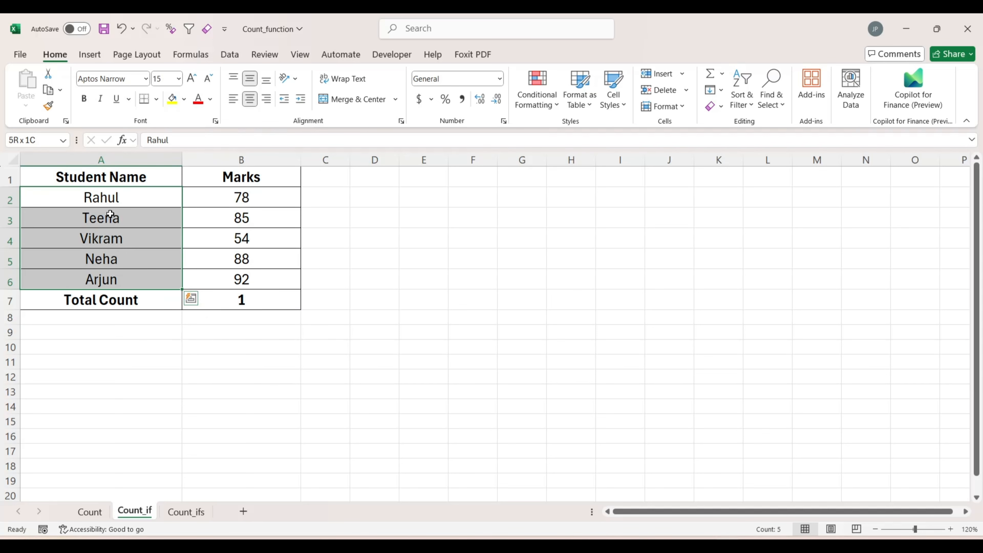
pyautogui.press('Down')
pyautogui.press('Down')
pyautogui.press('Down')
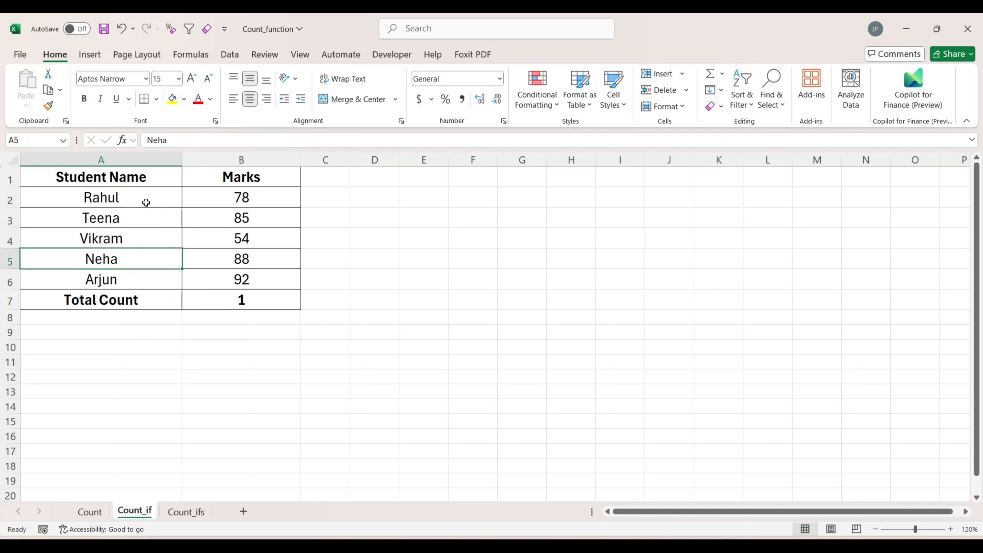
# Replace the student name in A5 with the same name as in A3.
pyautogui.press('Up')
pyautogui.press('Up')
pyautogui.press('Up')
pyautogui.press('Down')
pyautogui.press('Down')
pyautogui.press('Down')
pyautogui.write('Tee')
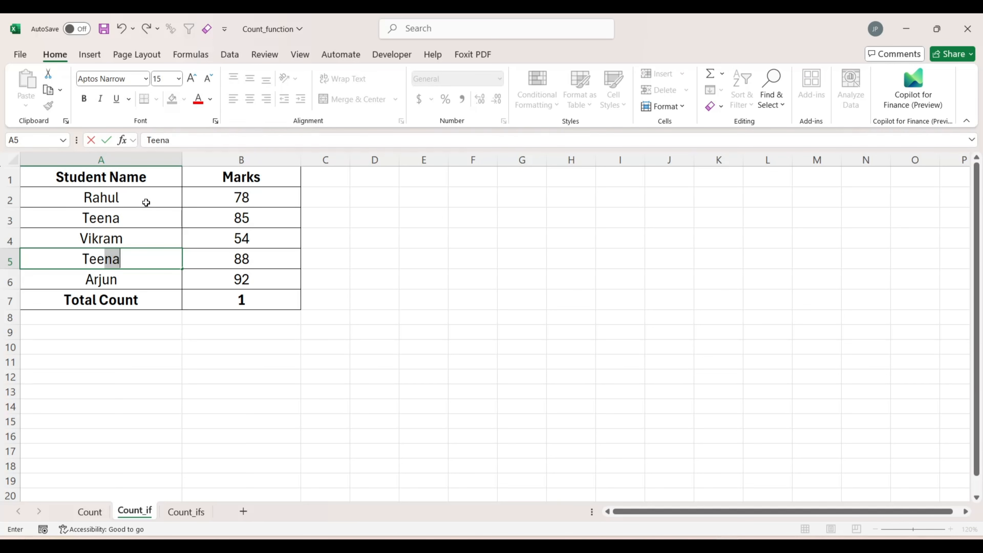
pyautogui.press('Return')
# Check the Total Count result in B7 and review its COUNTIF formula.
pyautogui.click(226, 301)
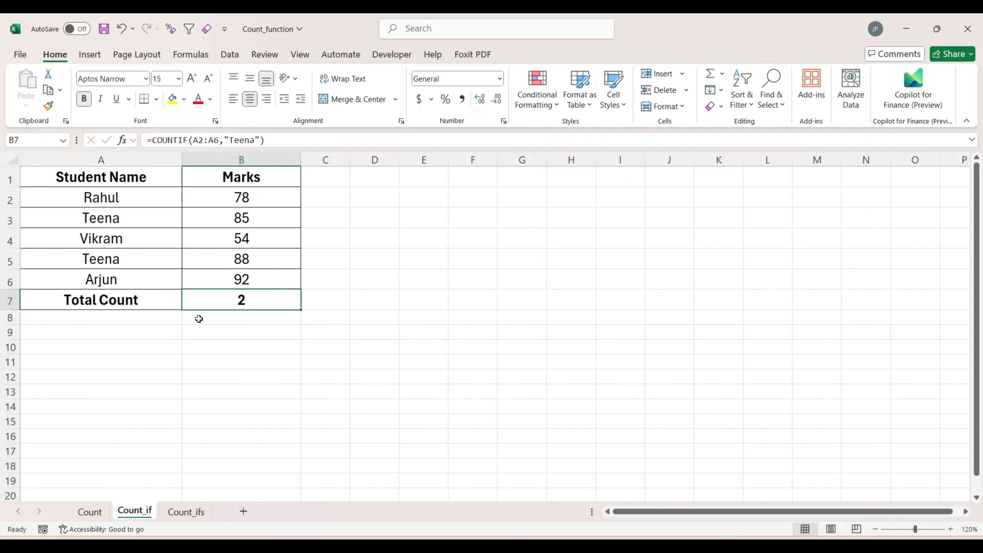
pyautogui.doubleClick(221, 297)
pyautogui.press('Return')
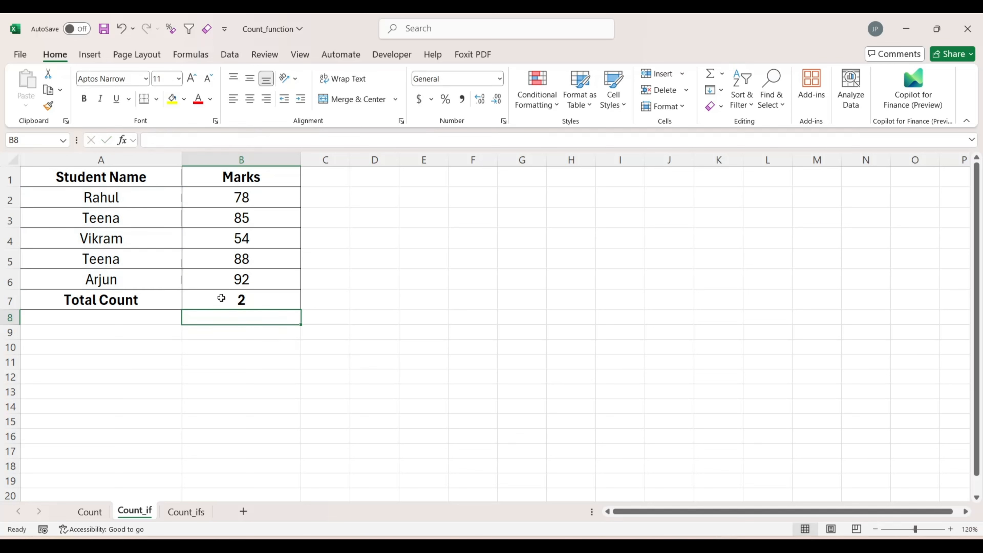
# On the Count_ifs sheet, start a COUNTIFS formula in the Total Count cell B12.
pyautogui.hotkey('ctrl', 'pagedown')
pyautogui.click(223, 398)
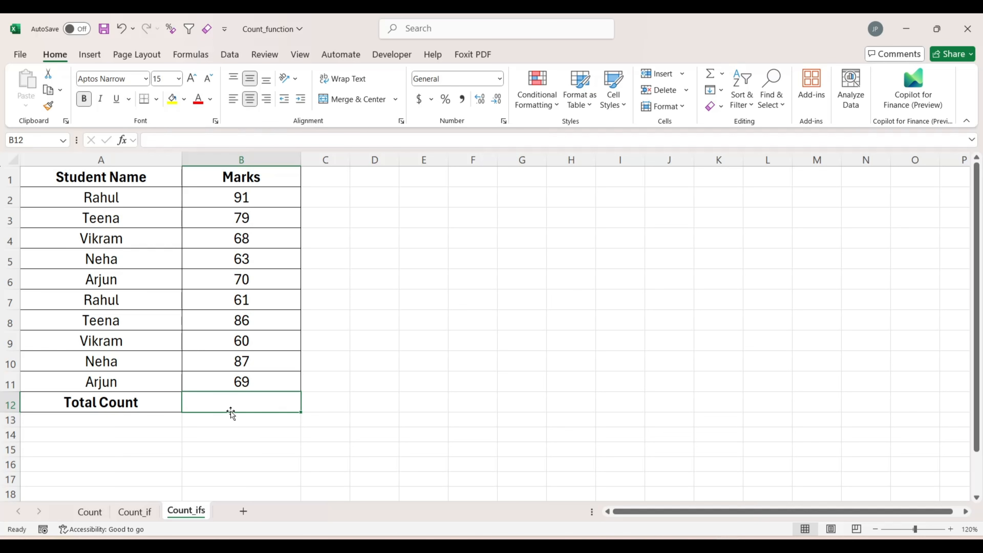
pyautogui.write('=coun')
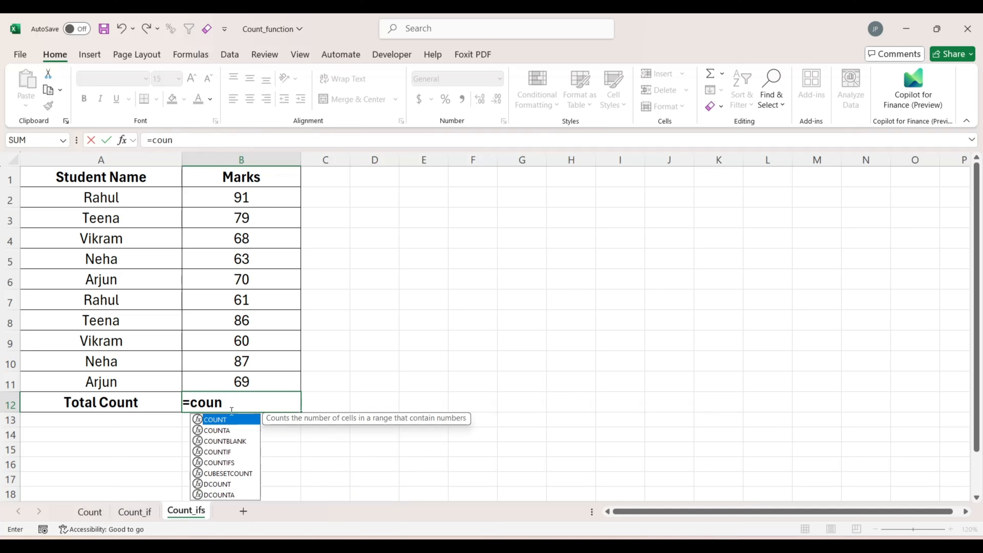
pyautogui.press('Down')
pyautogui.press('Down')
pyautogui.press('Down')
pyautogui.press('Down')
pyautogui.press('Tab')
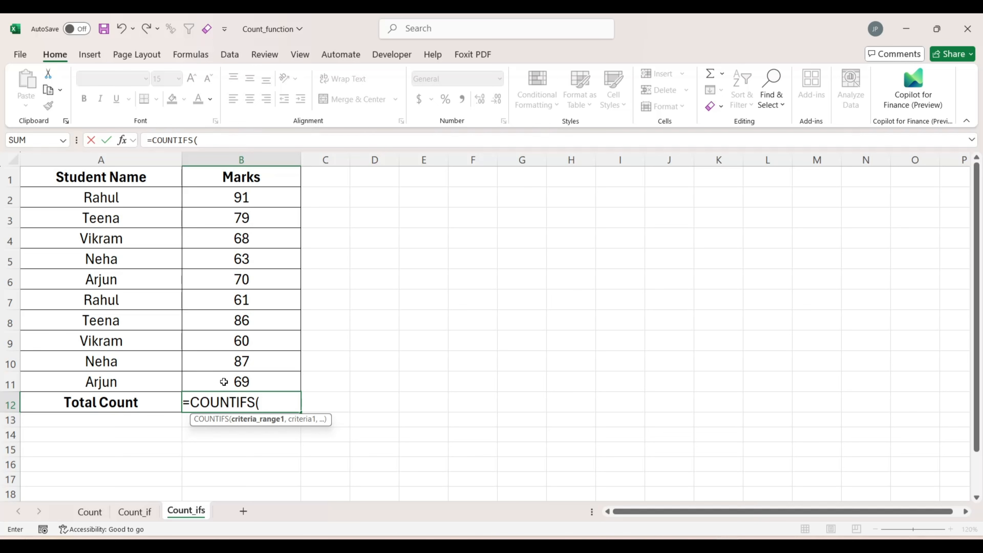
# Set the first criteria range of the COUNTIFS formula to the student names in A2:A11.
pyautogui.click(150, 198)
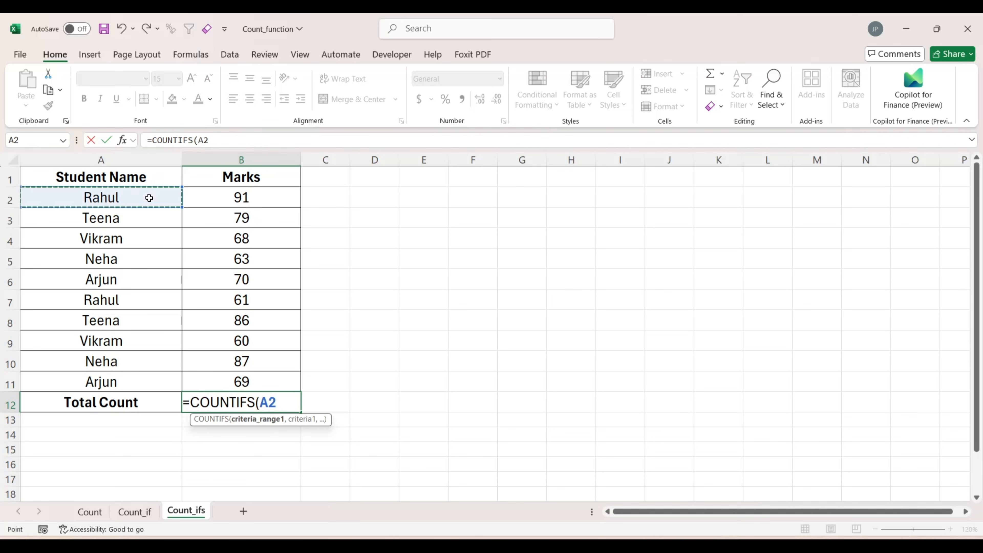
pyautogui.hotkey('shift', 'Down')
pyautogui.hotkey('shift', 'Down')
pyautogui.hotkey('shift', 'Down')
pyautogui.hotkey('shift', 'Down')
pyautogui.hotkey('shift', 'Down')
pyautogui.hotkey('shift', 'Down')
pyautogui.hotkey('shift', 'Down')
pyautogui.hotkey('shift', 'Down')
pyautogui.hotkey('shift', 'Down')
pyautogui.hotkey('shift', 'Down')
pyautogui.hotkey('shift', 'Up')
pyautogui.hotkey('shift', 'Up')
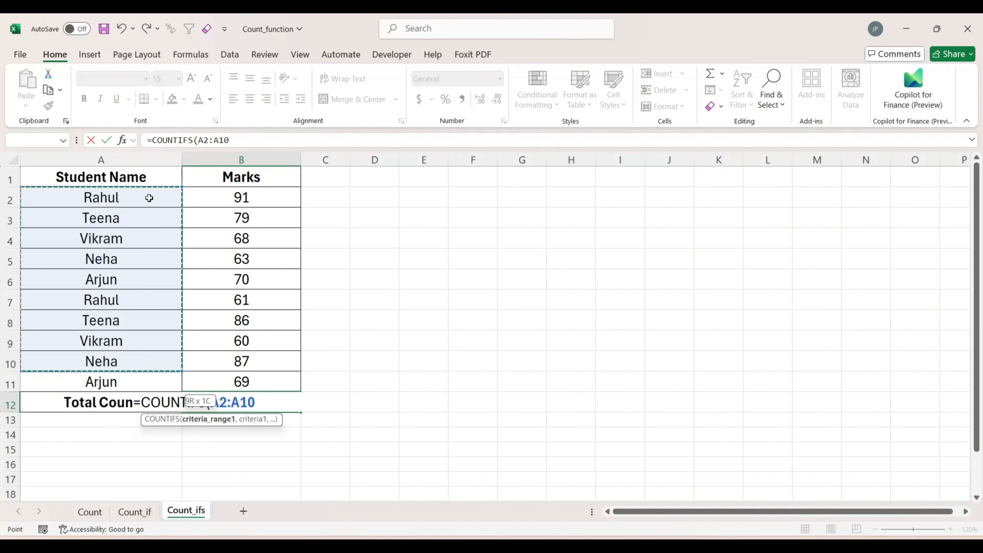
pyautogui.hotkey('shift', 'Down')
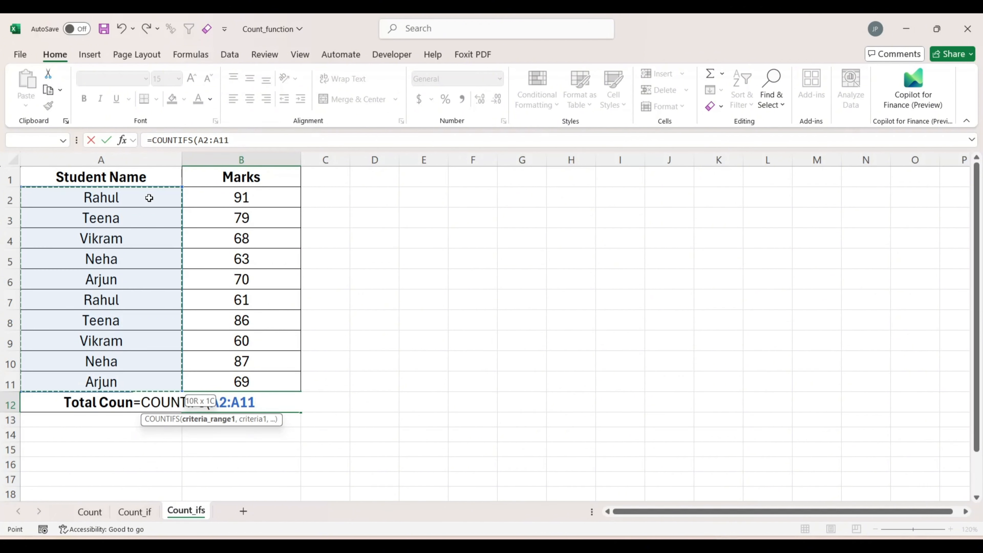
# Set the first criterion of the COUNTIFS formula to the student name shown in A2, as quoted text.
pyautogui.write(',')
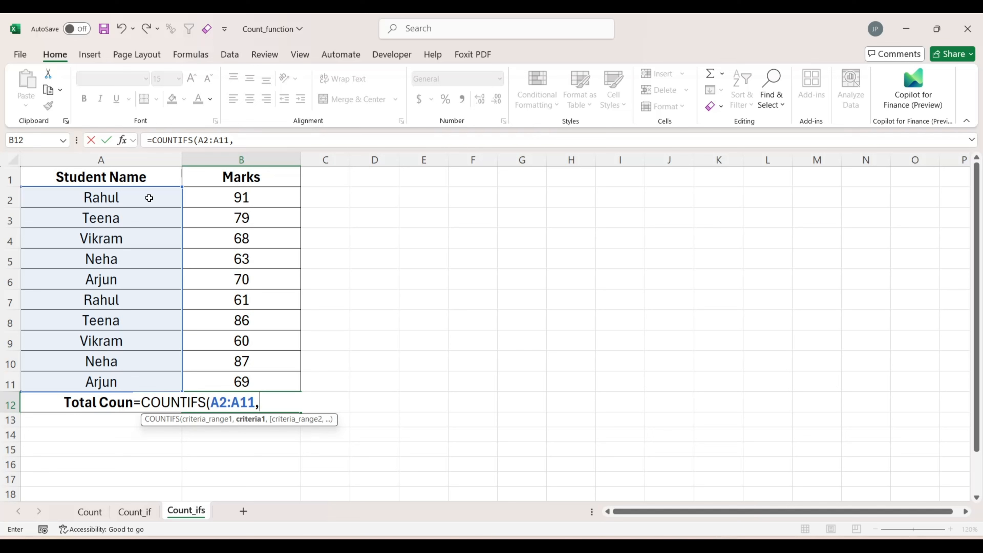
pyautogui.write('"Rahu')
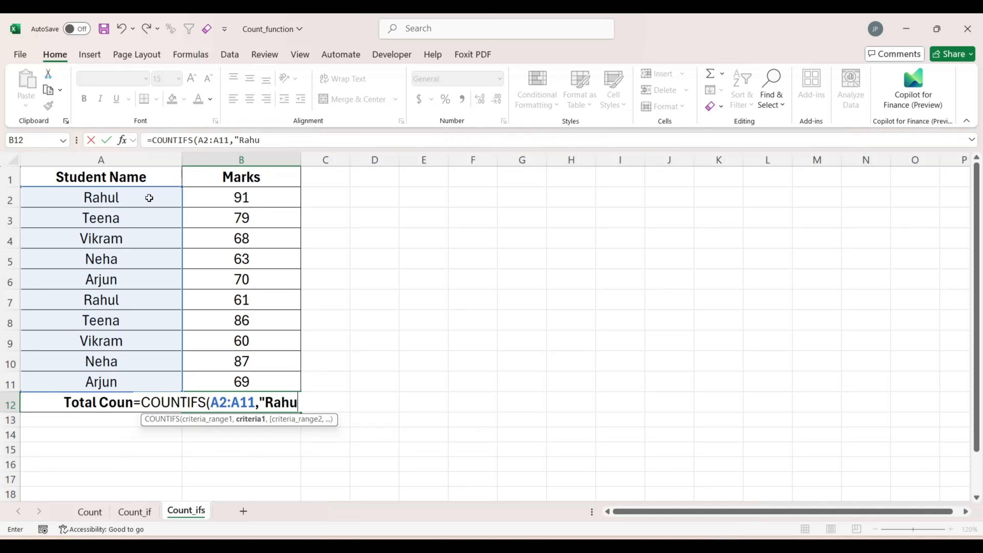
pyautogui.write('l",')
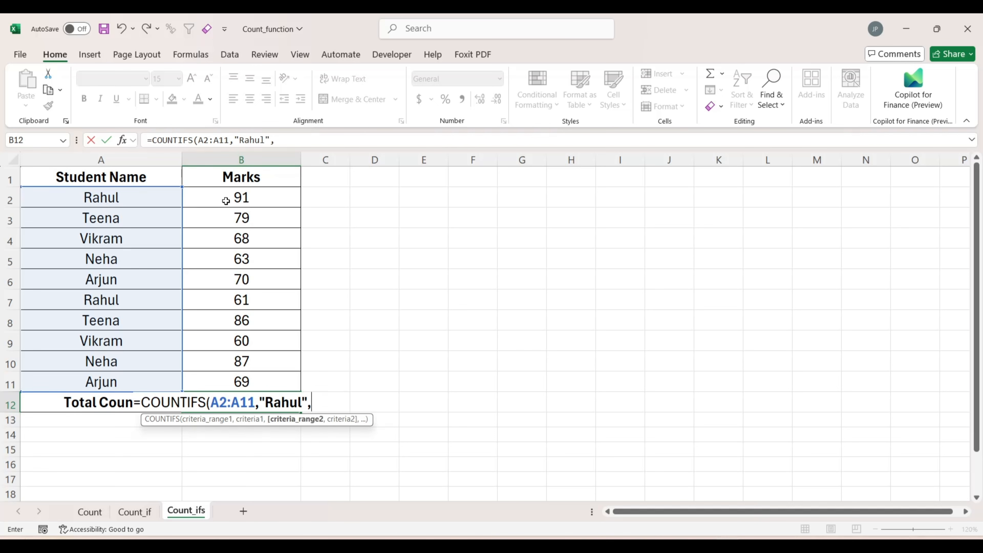
# Add the marks in B2:B11 as the second criteria range with the criterion ">80" and complete the COUNTIFS formula.
pyautogui.moveTo(236, 199); pyautogui.dragTo(239, 341)
pyautogui.hotkey('shift', 'Down')
pyautogui.hotkey('shift', 'Down')
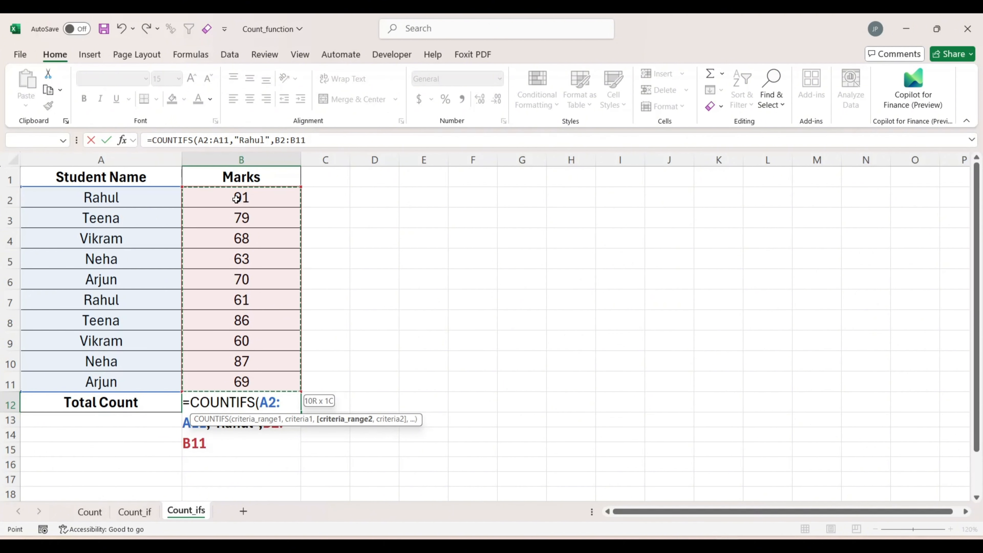
pyautogui.write(',')
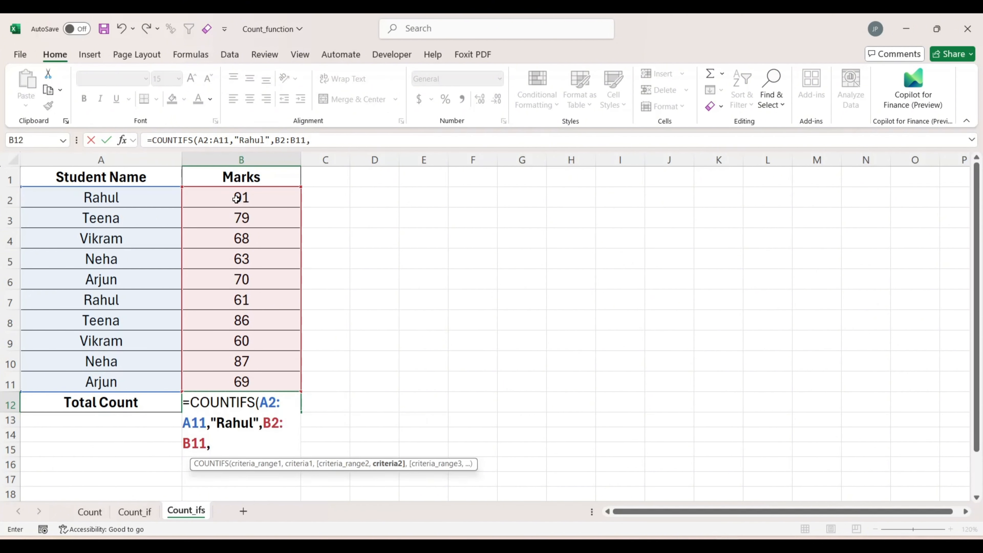
pyautogui.write('">80")')
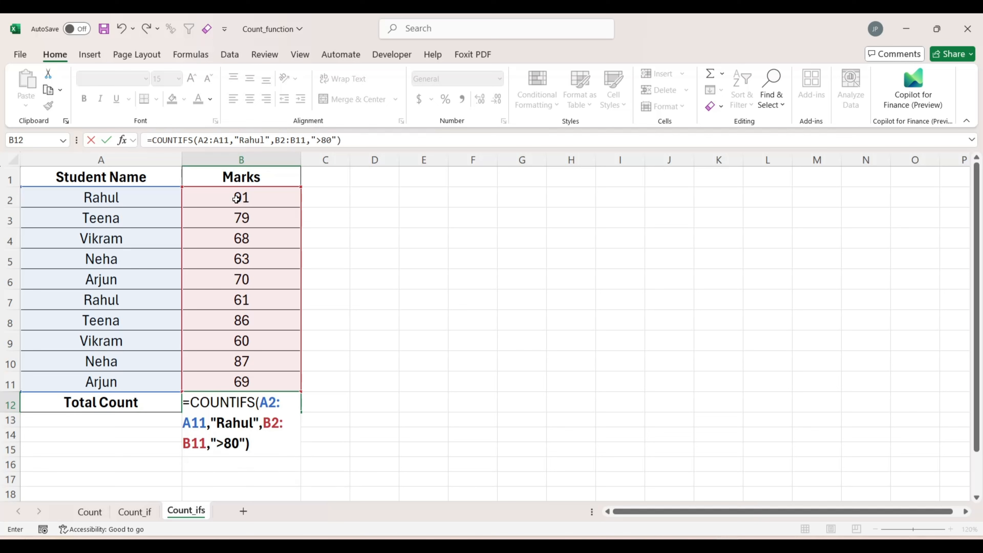
pyautogui.hotkey('ctrl', 'Return')
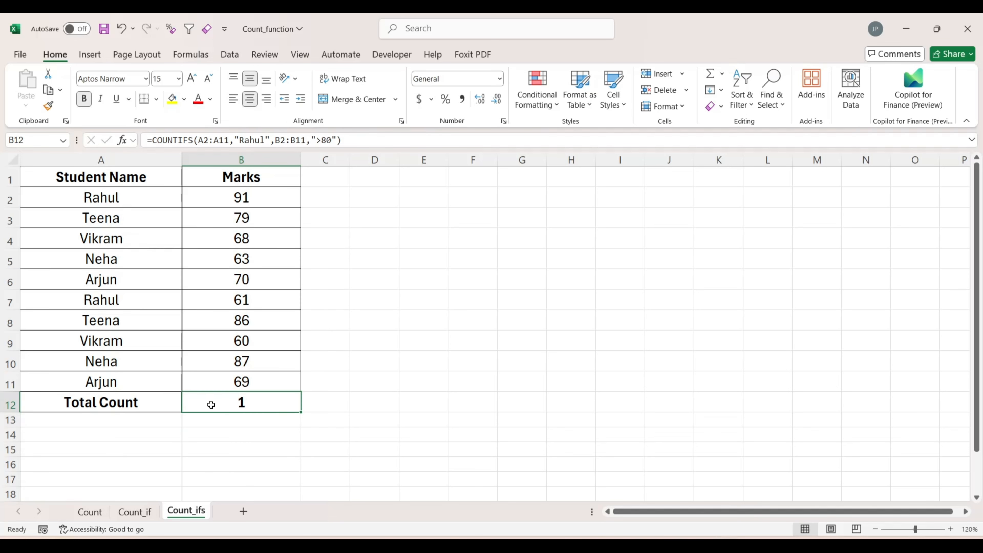
# Compare the names and marks in rows 2 and 7 with the COUNTIFS formula in B12.
pyautogui.click(108, 202)
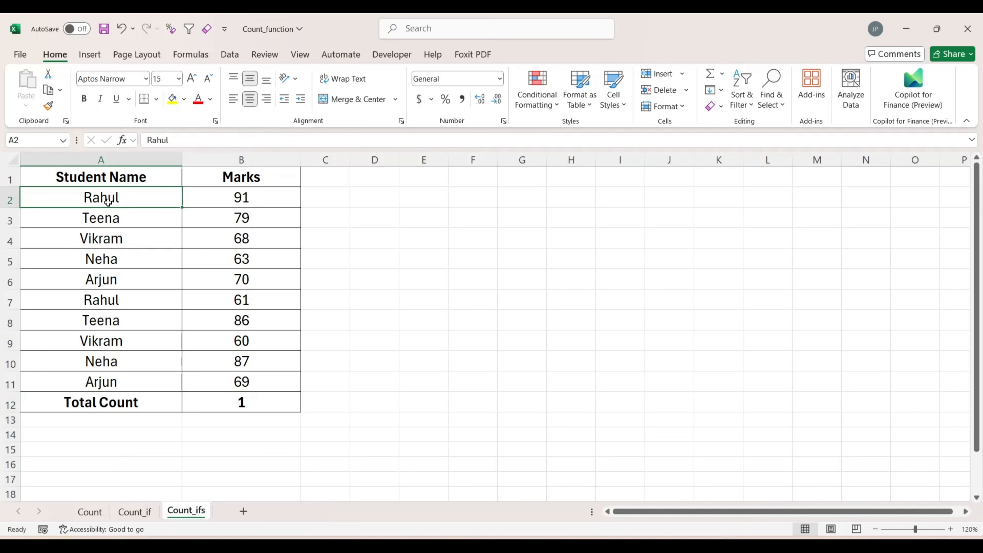
pyautogui.click(125, 306)
pyautogui.click(243, 403)
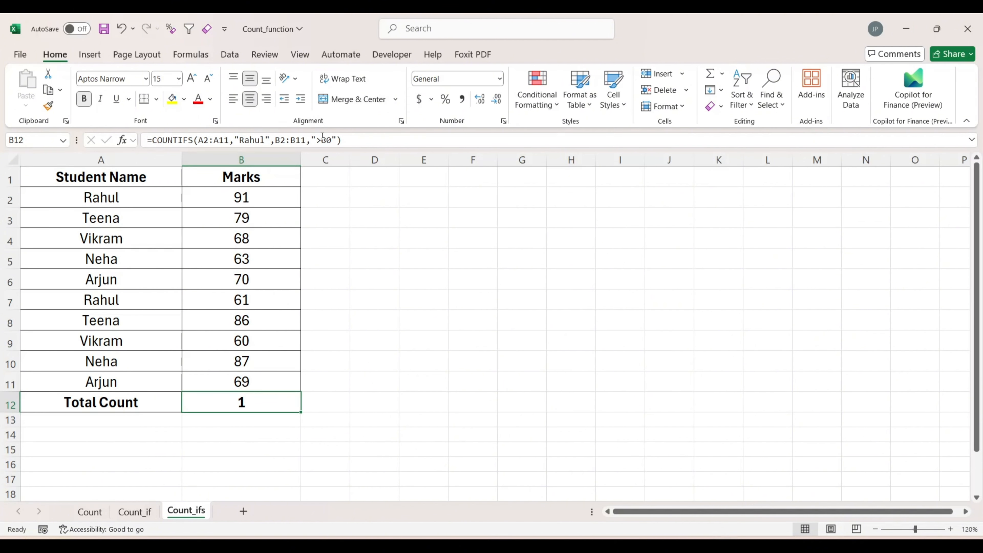
pyautogui.click(120, 191)
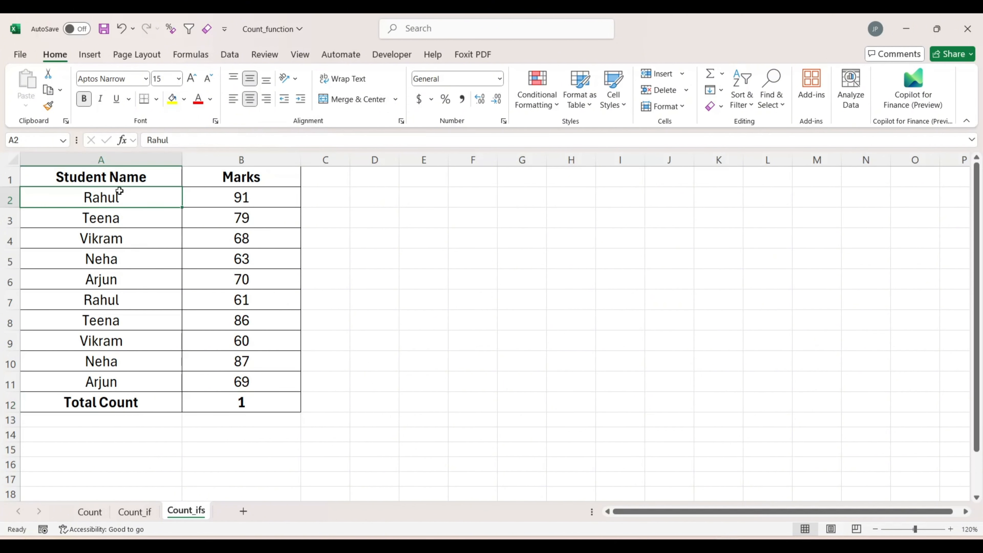
pyautogui.click(121, 302)
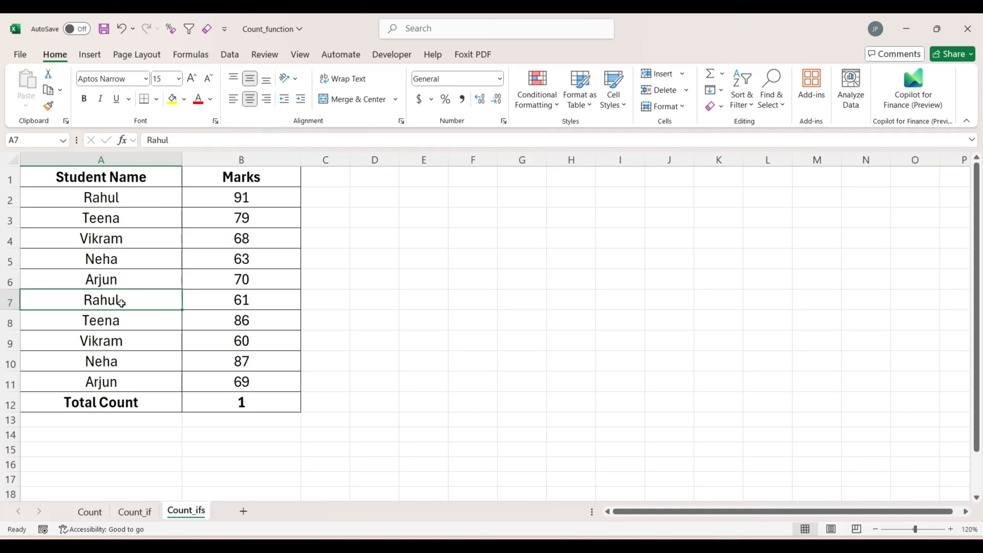
pyautogui.click(235, 297)
pyautogui.click(228, 195)
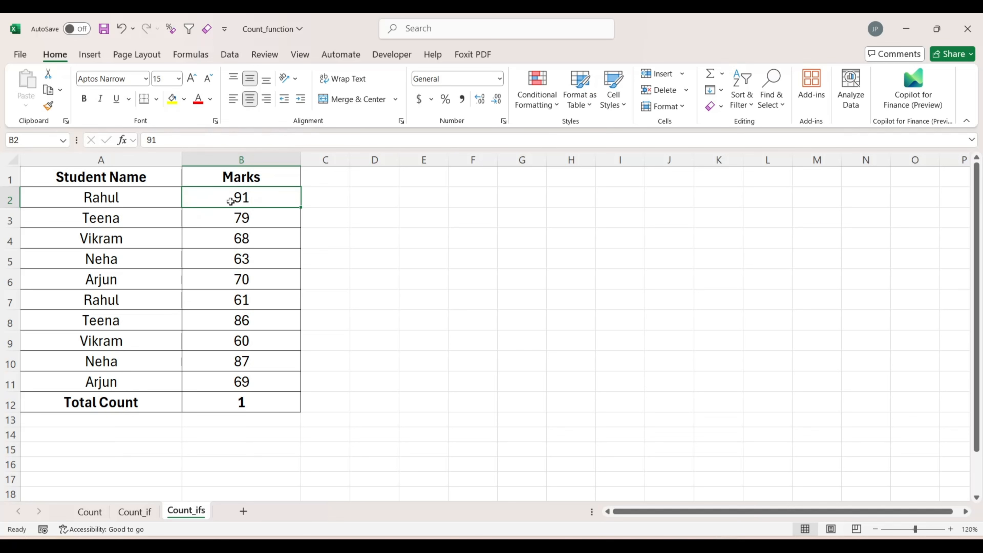
pyautogui.click(152, 200)
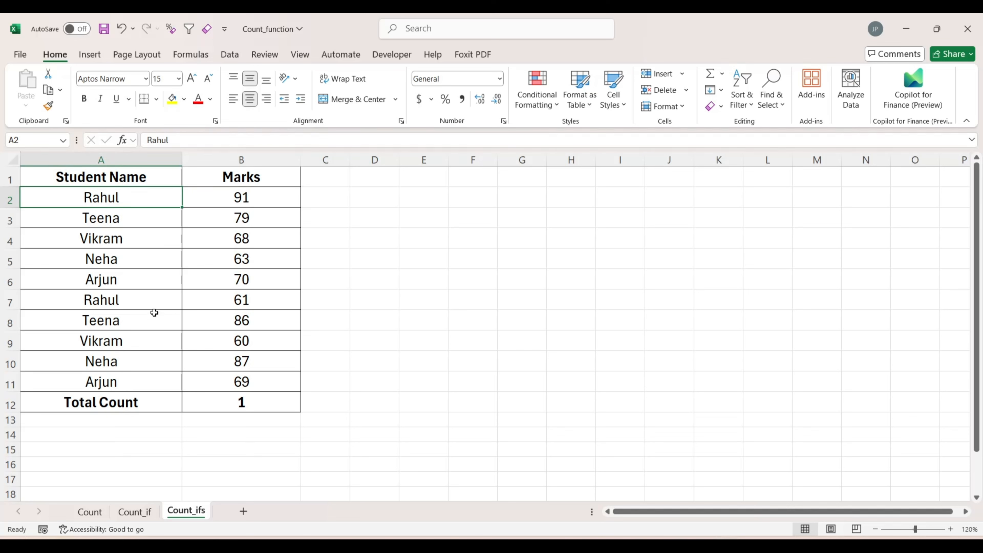
# Replace the student name in A10 with the same name as in A2.
pyautogui.click(155, 363)
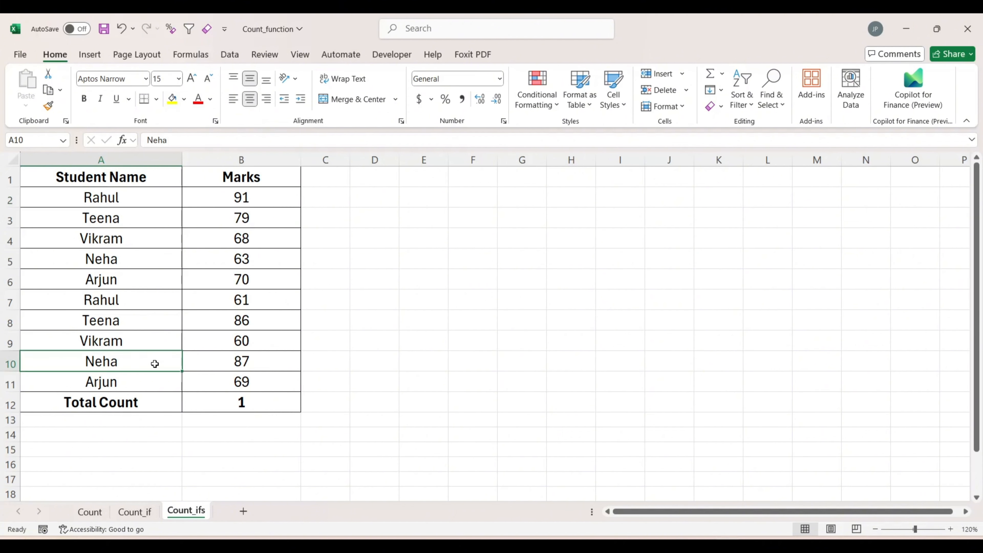
pyautogui.write('R')
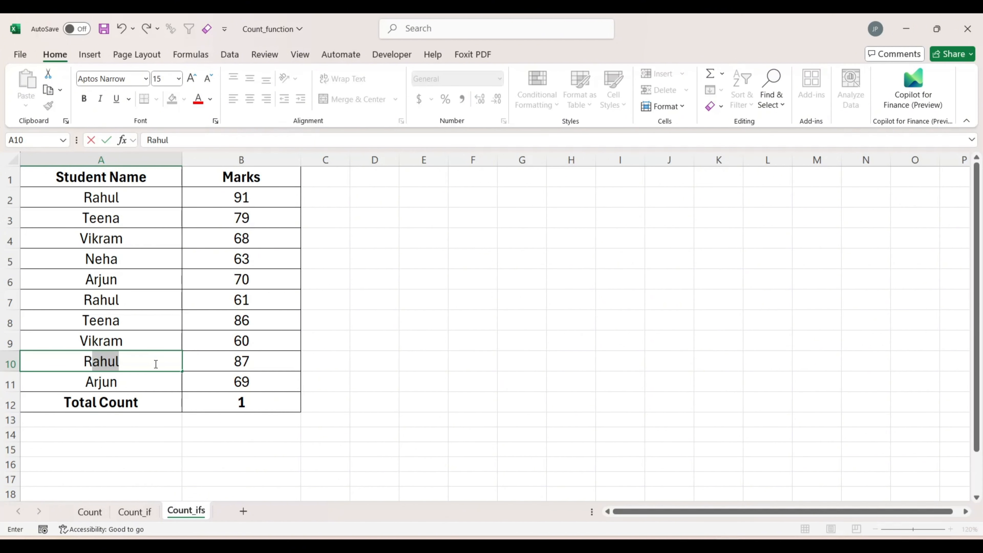
pyautogui.press('Return')
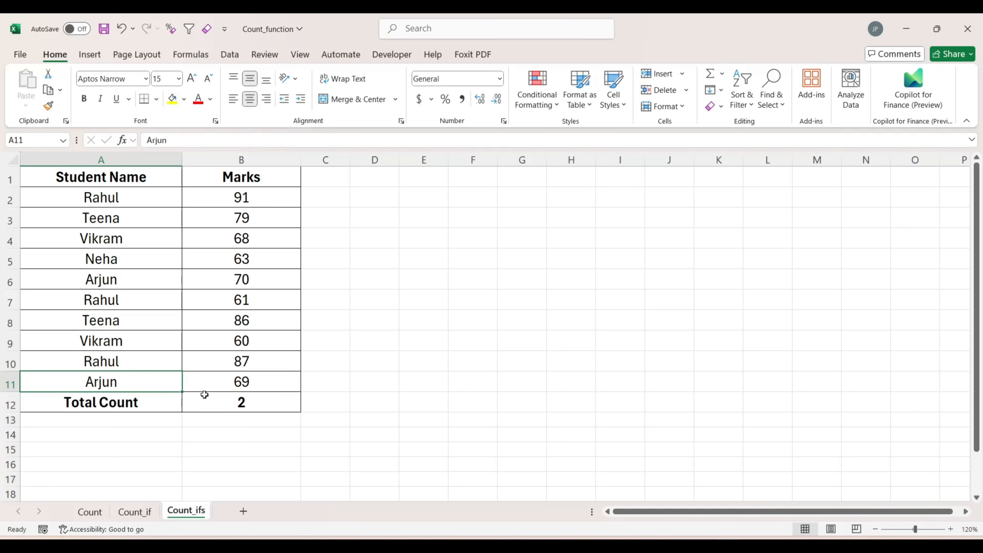
# Check the Total Count result in B12 and review its COUNTIFS formula.
pyautogui.click(244, 409)
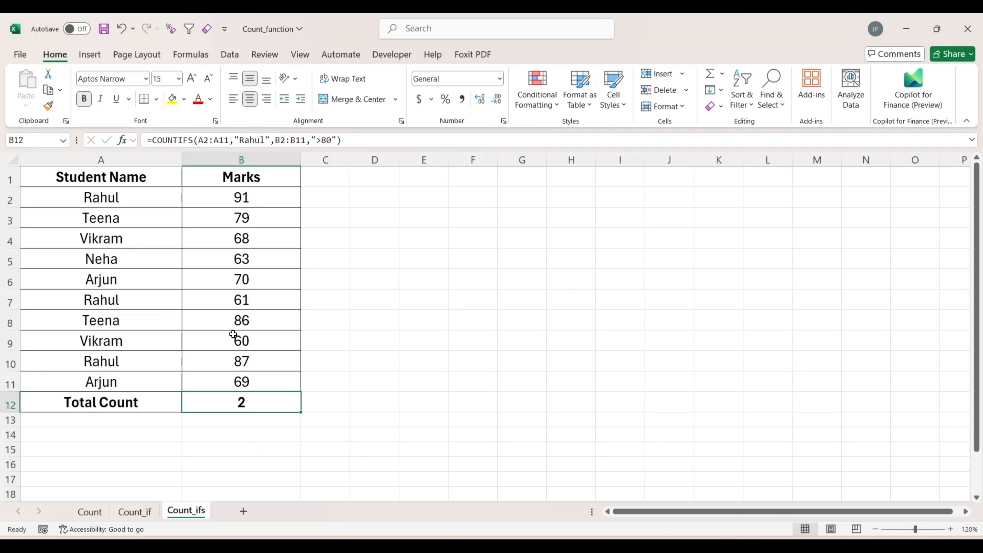
pyautogui.click(277, 436)
pyautogui.click(374, 361)
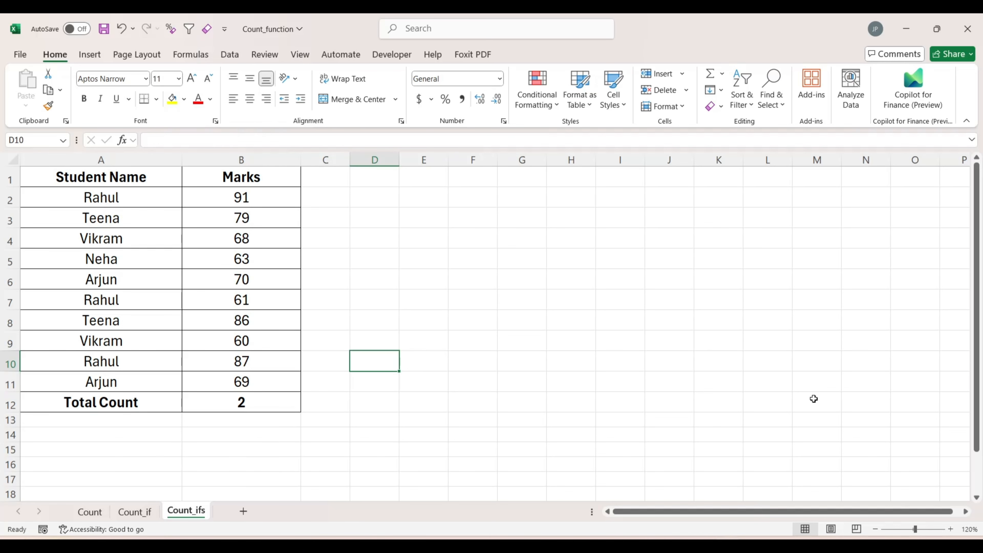